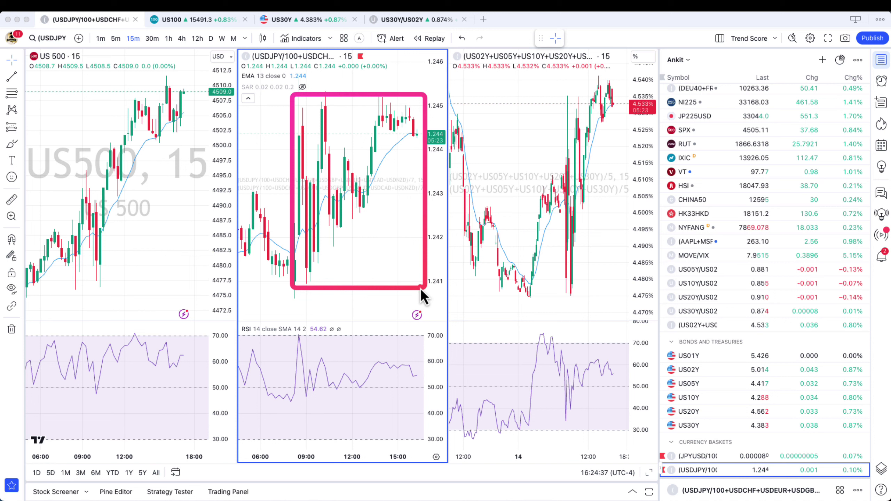
Step: Box the USDJPY basket's recent highs and the bond yield's latest peak, clearing each highlight afterwards
{"action": "left_click", "coordinate": [464, 277]}
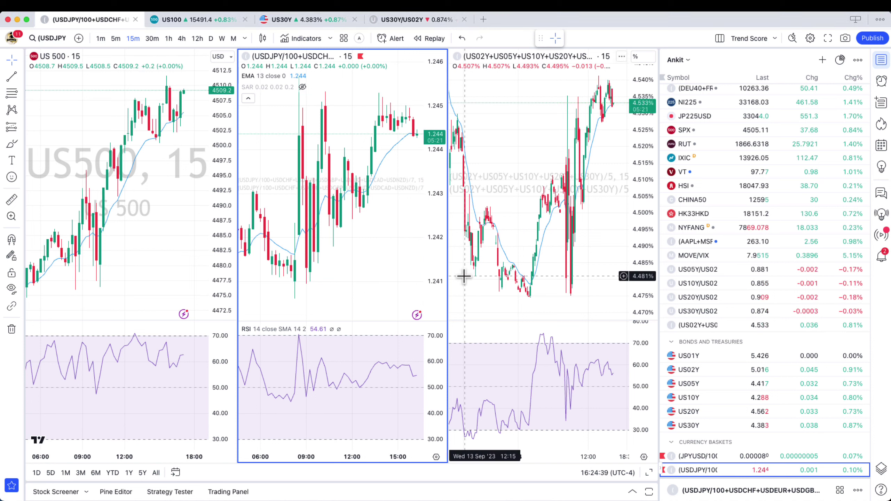
{"action": "key", "text": "ctrl+r"}
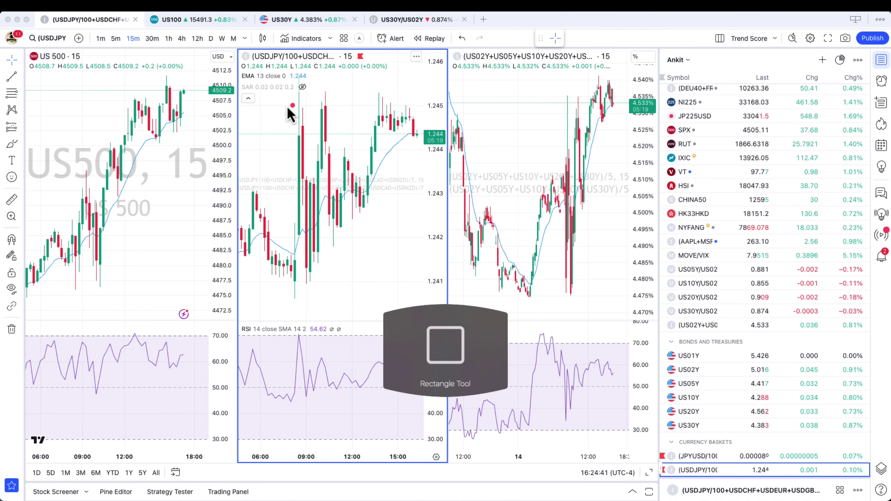
{"action": "left_click_drag", "start_coordinate": [284, 105], "coordinate": [444, 113]}
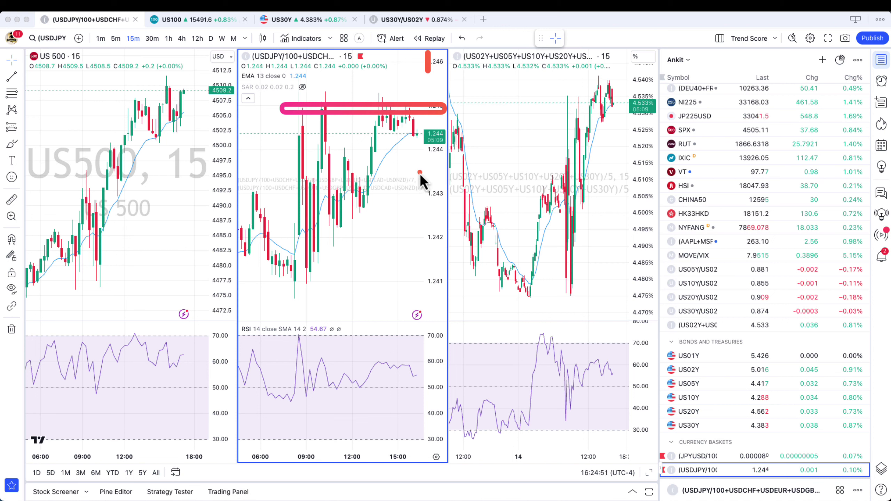
{"action": "key", "text": "Escape"}
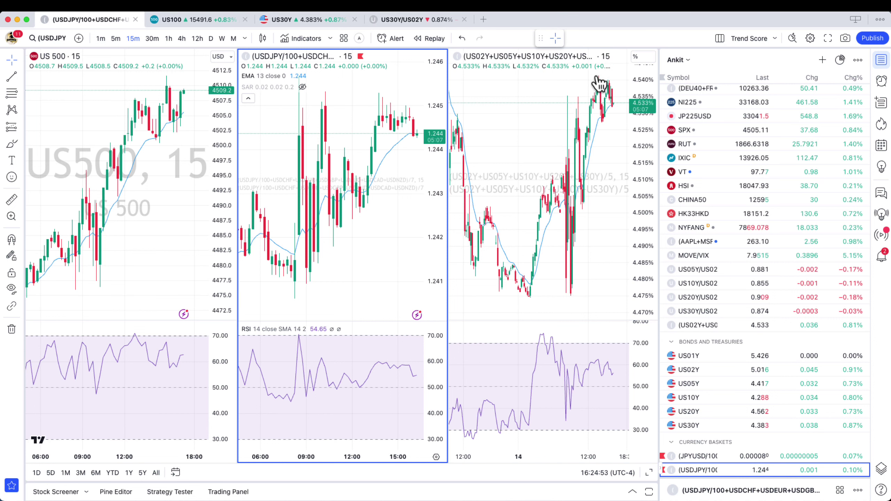
{"action": "key", "text": "ctrl+a"}
{"action": "left_click_drag", "start_coordinate": [636, 131], "coordinate": [628, 130]}
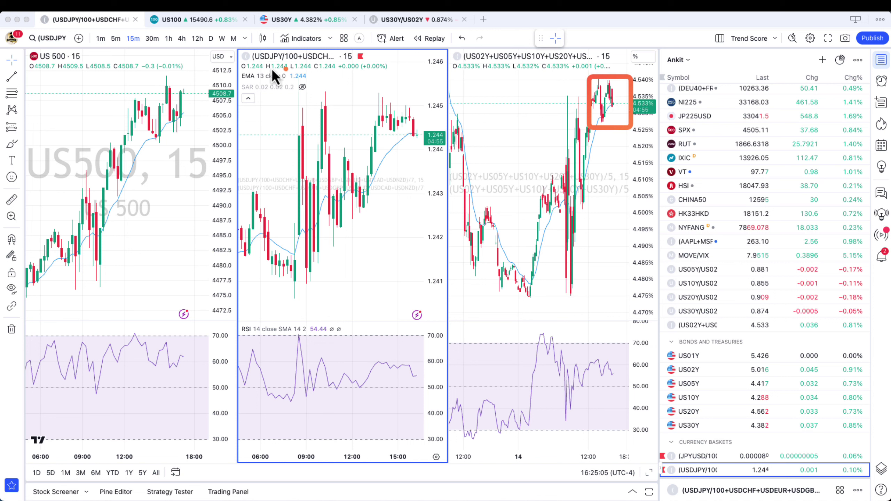
{"action": "key", "text": "Escape"}
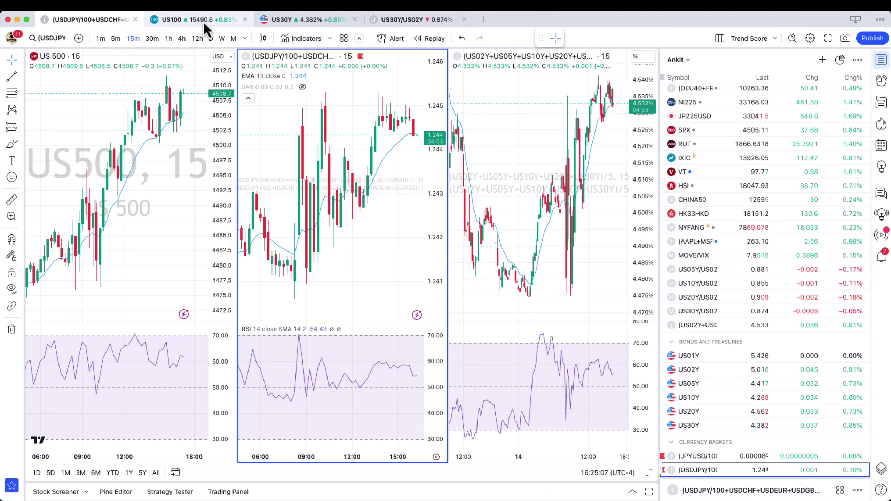
Step: Bring up the US30Y/US02Y chart and reconnect the session so it loads
{"action": "left_click", "coordinate": [408, 23]}
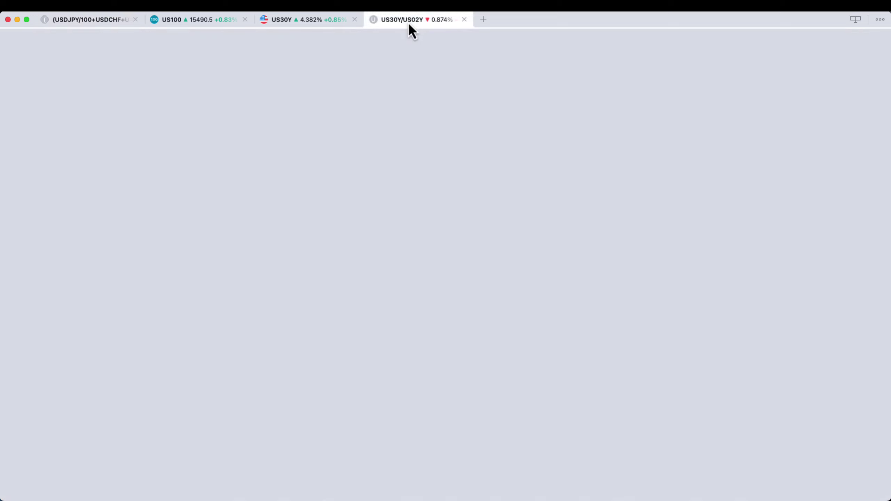
{"action": "left_click", "coordinate": [430, 367]}
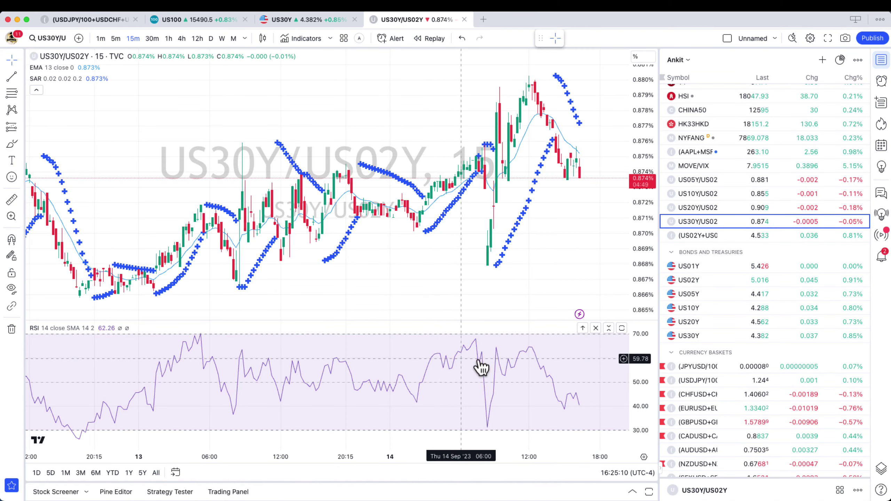
{"action": "scroll", "coordinate": [695, 262], "scroll_direction": "up", "scroll_amount": 5}
{"action": "scroll", "coordinate": [695, 259], "scroll_direction": "down", "scroll_amount": 10}
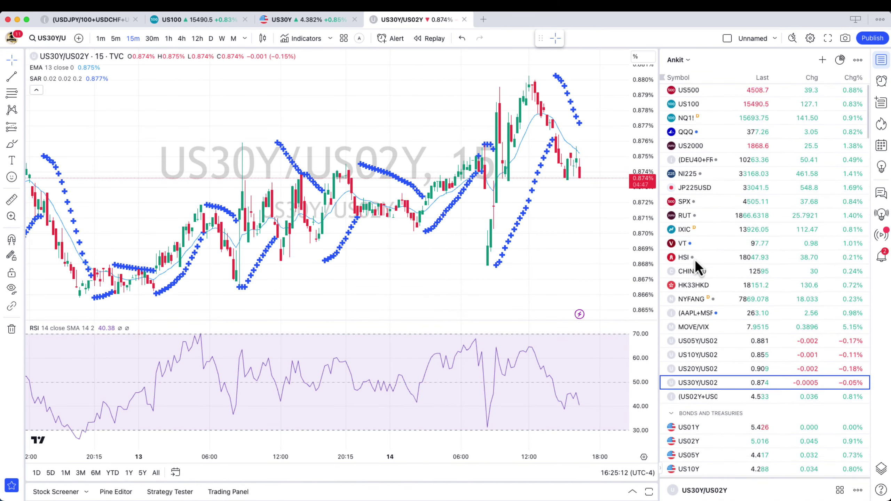
Step: Apply the SMA 20/50 + Vol indicator template, then load the EUR currency basket
{"action": "left_click", "coordinate": [344, 39]}
{"action": "left_click", "coordinate": [372, 384]}
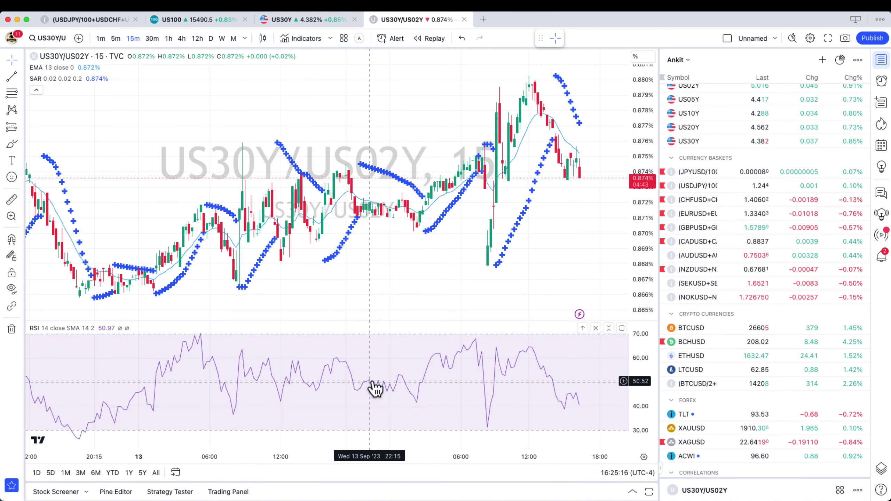
{"action": "scroll", "coordinate": [751, 320], "scroll_direction": "down", "scroll_amount": 1}
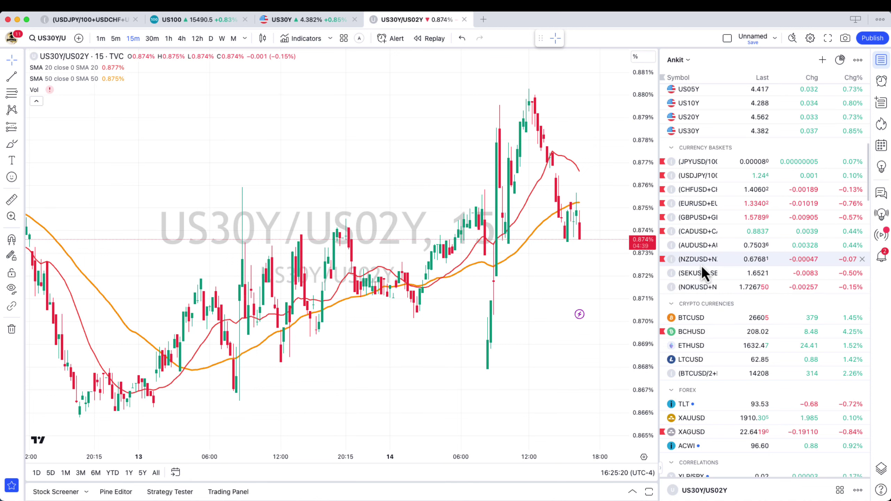
{"action": "left_click", "coordinate": [712, 202]}
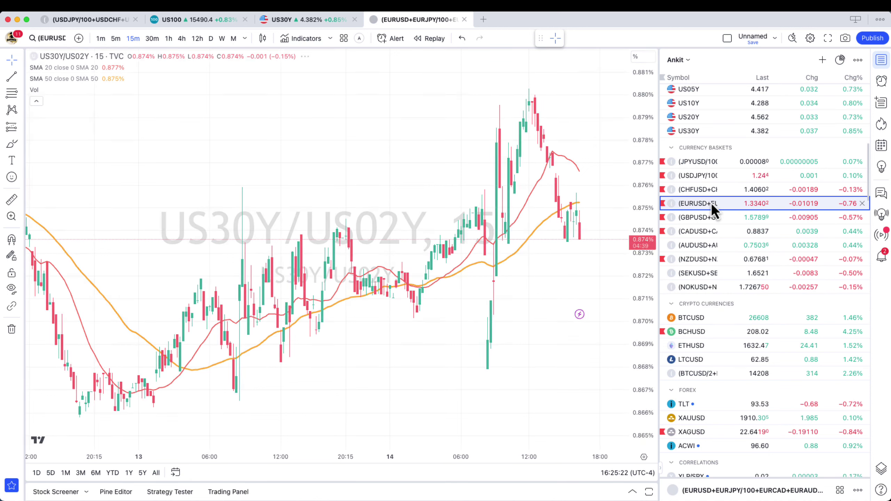
Step: Switch the EUR basket to daily candles and briefly box the year-long uptrend
{"action": "left_click", "coordinate": [211, 38]}
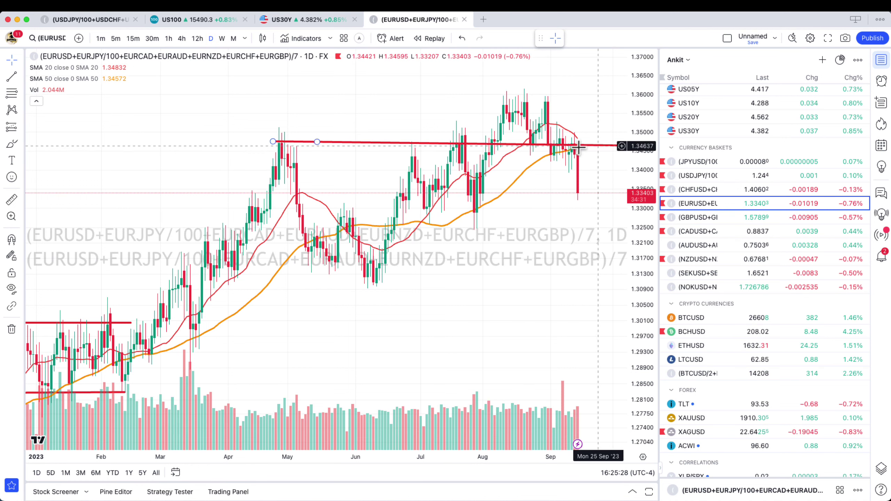
{"action": "scroll", "coordinate": [406, 230], "scroll_direction": "down", "scroll_amount": 5}
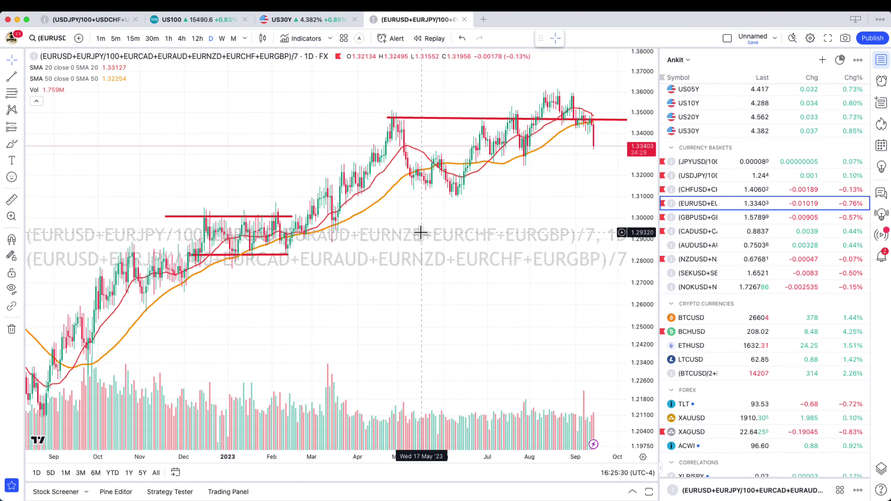
{"action": "key", "text": "ctrl+a"}
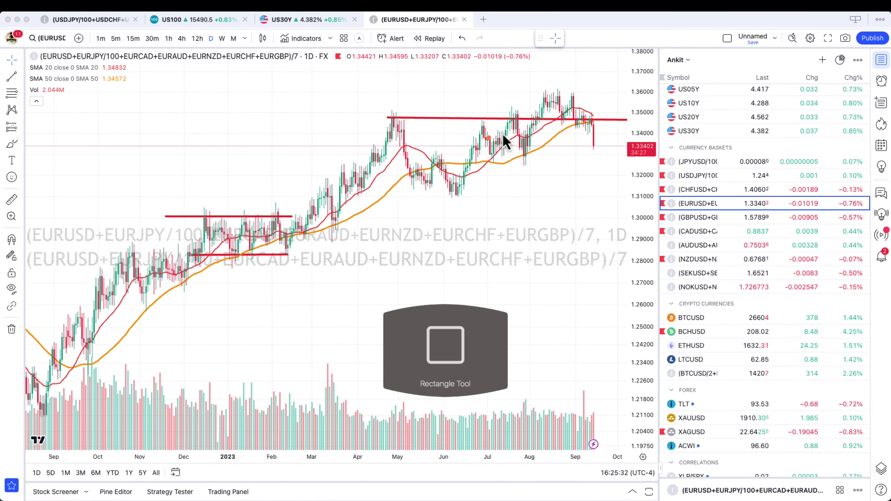
{"action": "scroll", "coordinate": [414, 175], "scroll_direction": "down", "scroll_amount": 3}
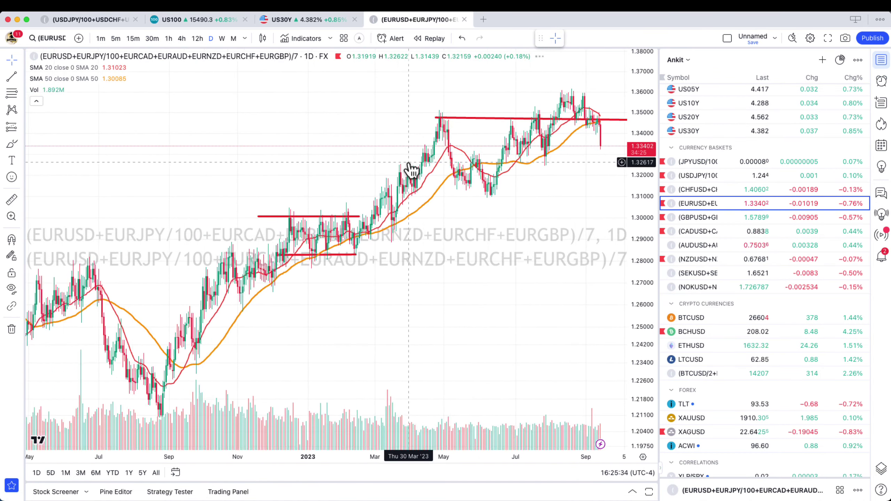
{"action": "key", "text": "alt+shift+r"}
{"action": "left_click_drag", "start_coordinate": [153, 404], "coordinate": [610, 79]}
{"action": "key", "text": "Escape"}
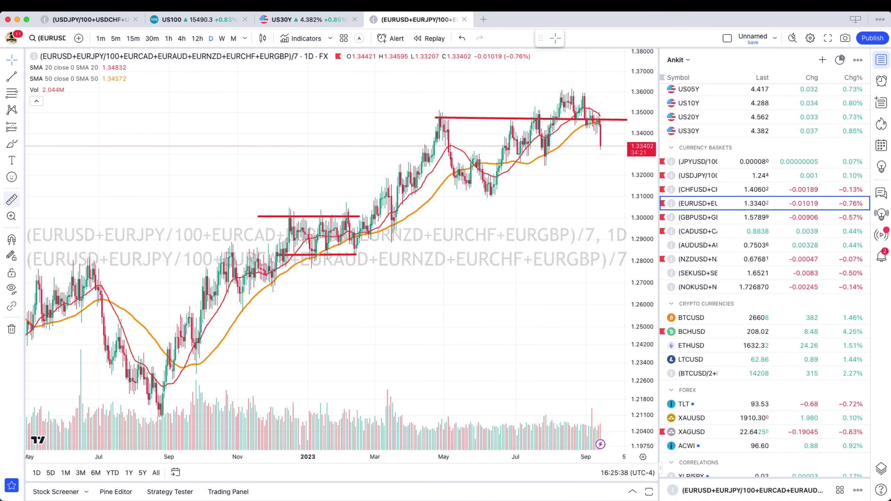
Step: Measure the rally from the 2022 low (11.06%), clear it, and select the upper red level
{"action": "left_click", "coordinate": [12, 203]}
{"action": "left_click", "coordinate": [161, 415]}
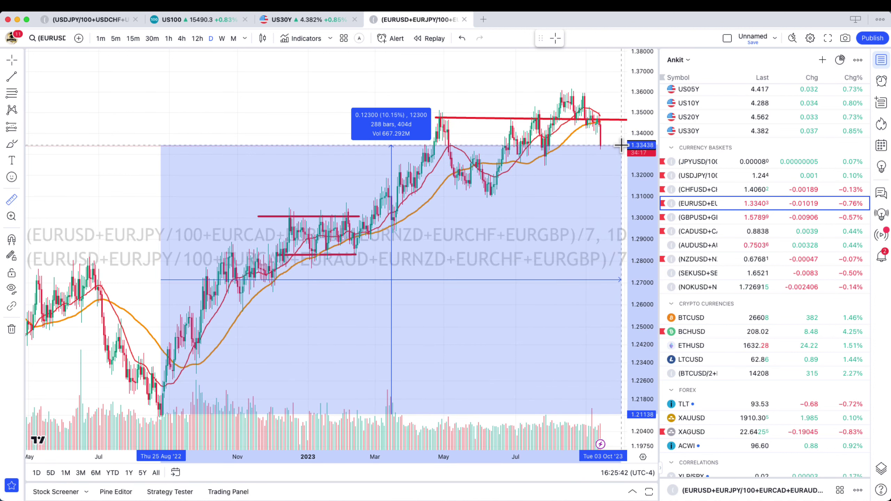
{"action": "left_click", "coordinate": [621, 93]}
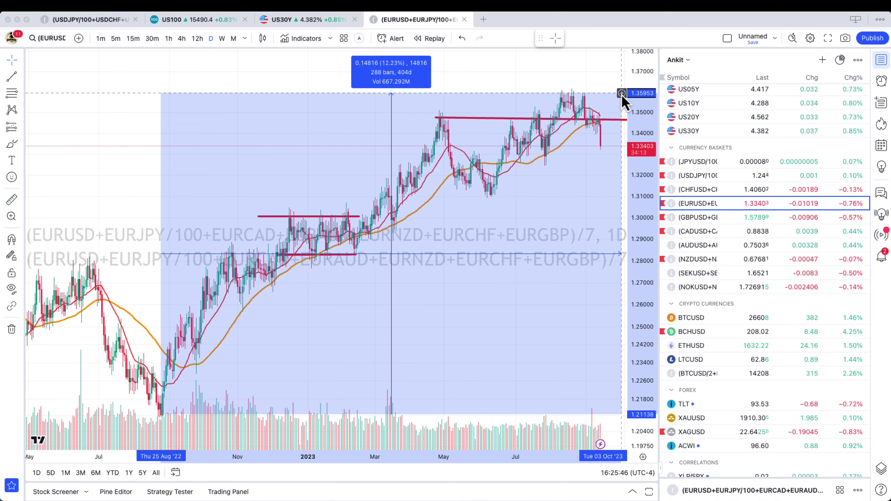
{"action": "key", "text": "ctrl+a"}
{"action": "key", "text": "Escape"}
{"action": "left_click", "coordinate": [596, 85]}
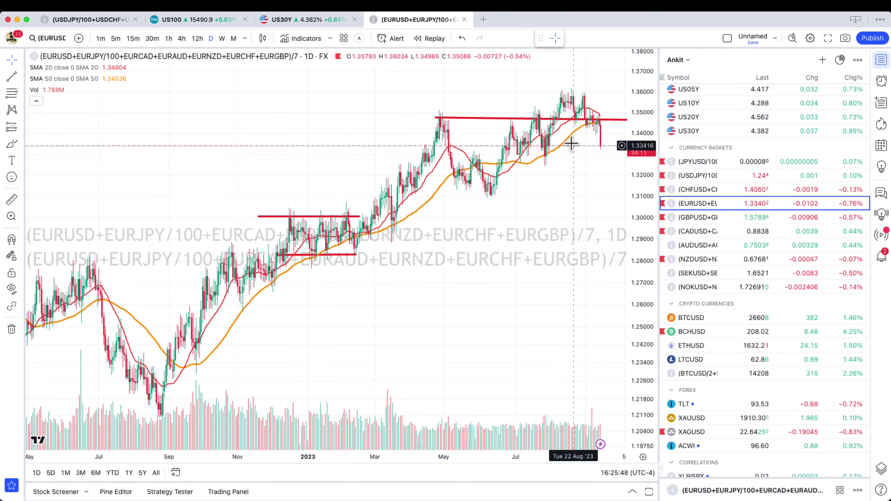
{"action": "left_click", "coordinate": [593, 120]}
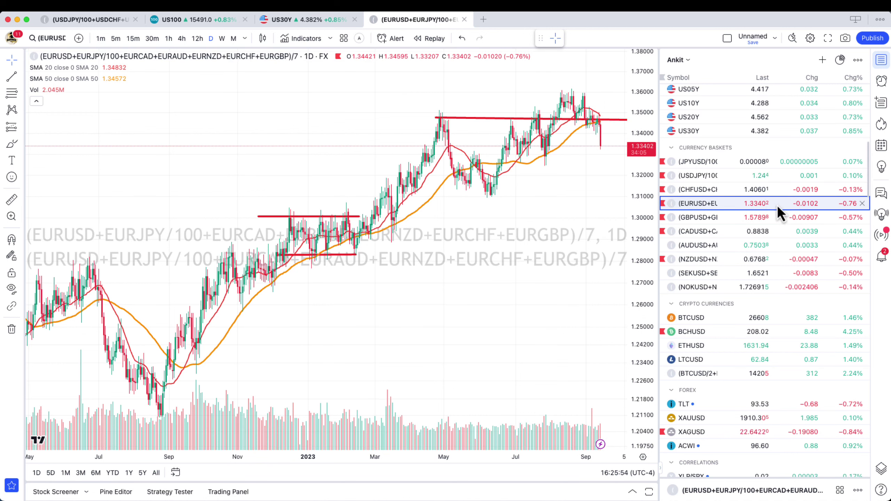
{"action": "key", "text": "alt+shift+r"}
{"action": "left_click", "coordinate": [720, 216]}
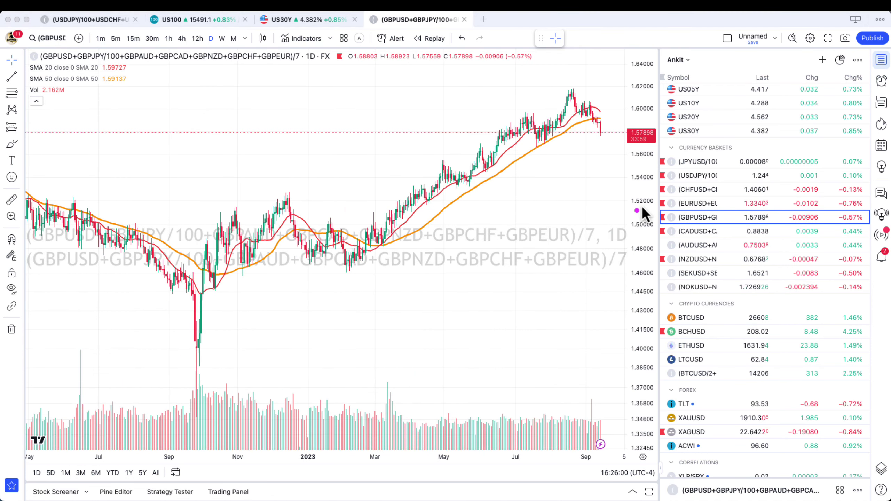
{"action": "key", "text": "alt+shift+r"}
{"action": "left_click_drag", "start_coordinate": [584, 101], "coordinate": [622, 150]}
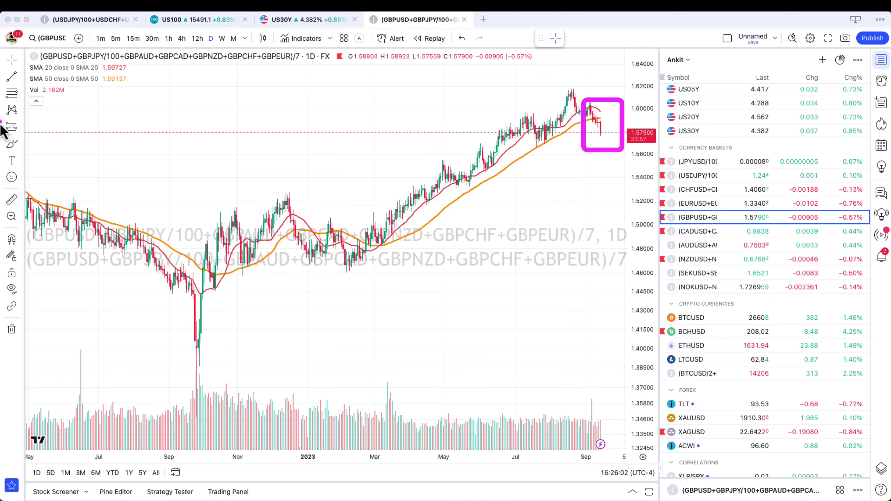
{"action": "key", "text": "Escape"}
{"action": "left_click", "coordinate": [12, 199]}
{"action": "left_click", "coordinate": [196, 408]}
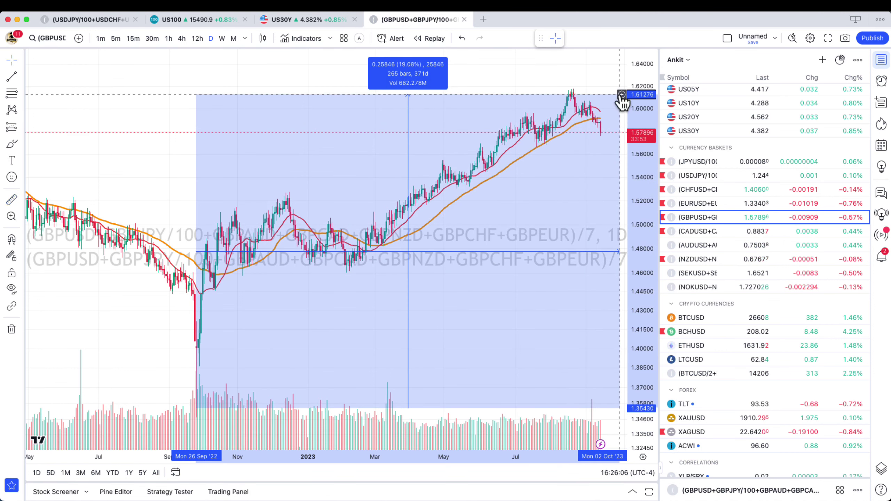
{"action": "key", "text": "ctrl+a"}
{"action": "key", "text": "Escape"}
{"action": "key", "text": "Escape"}
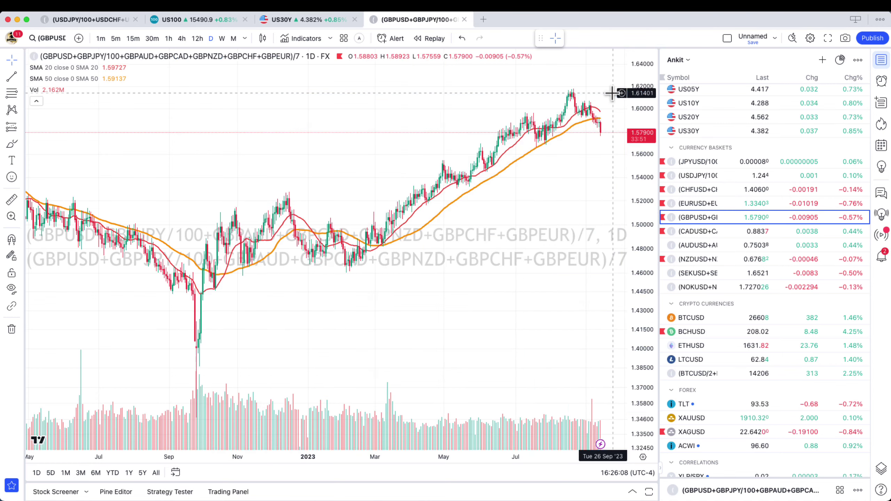
{"action": "left_click", "coordinate": [720, 203]}
{"action": "left_click", "coordinate": [720, 190]}
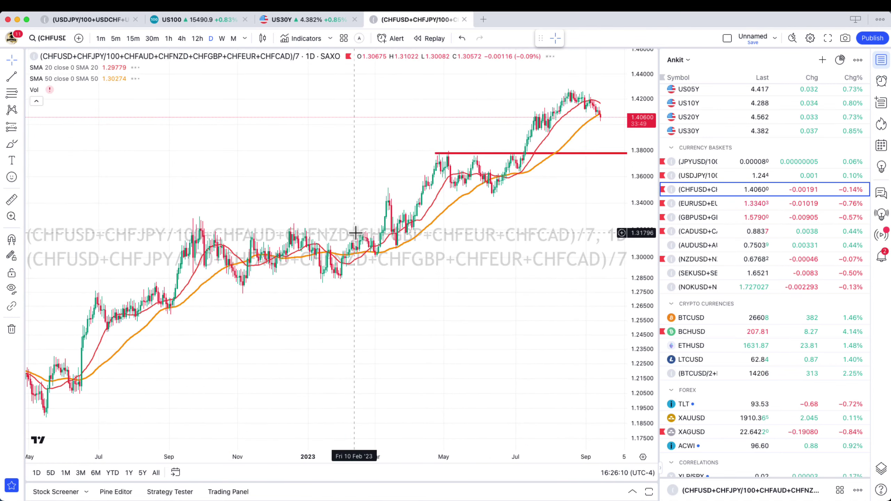
{"action": "left_click", "coordinate": [12, 200]}
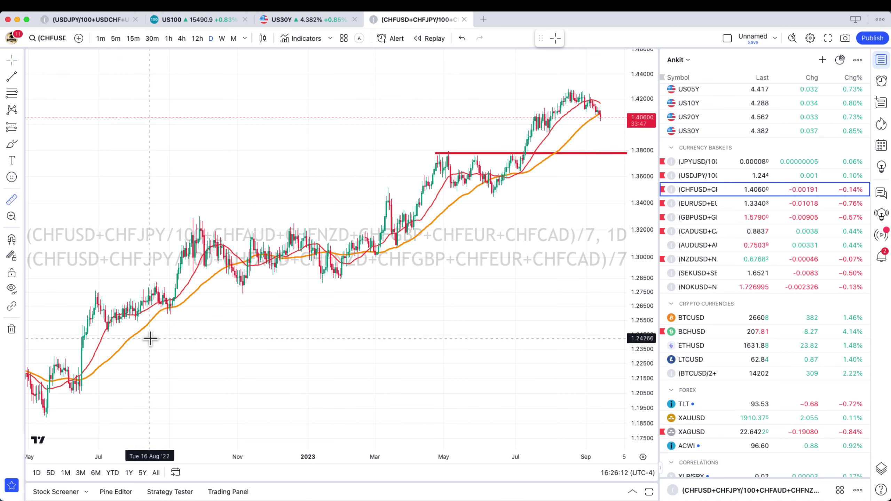
{"action": "left_click", "coordinate": [48, 400]}
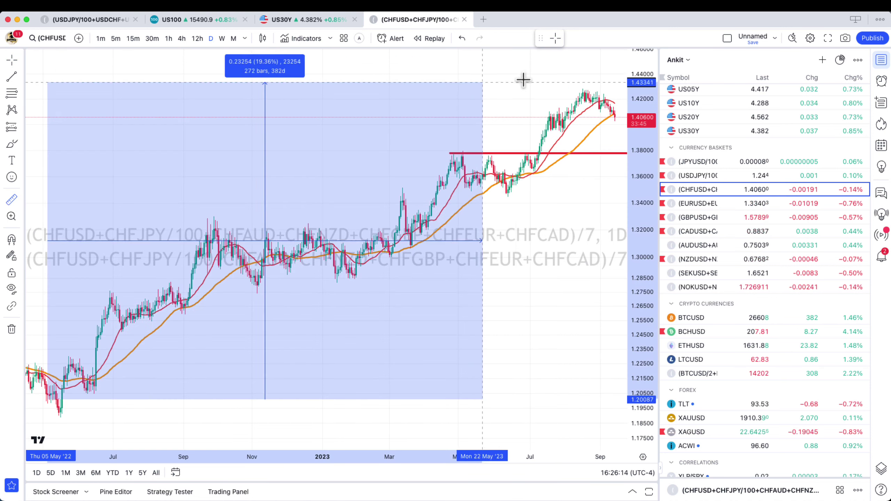
{"action": "left_click", "coordinate": [620, 92]}
{"action": "key", "text": "ctrl+a"}
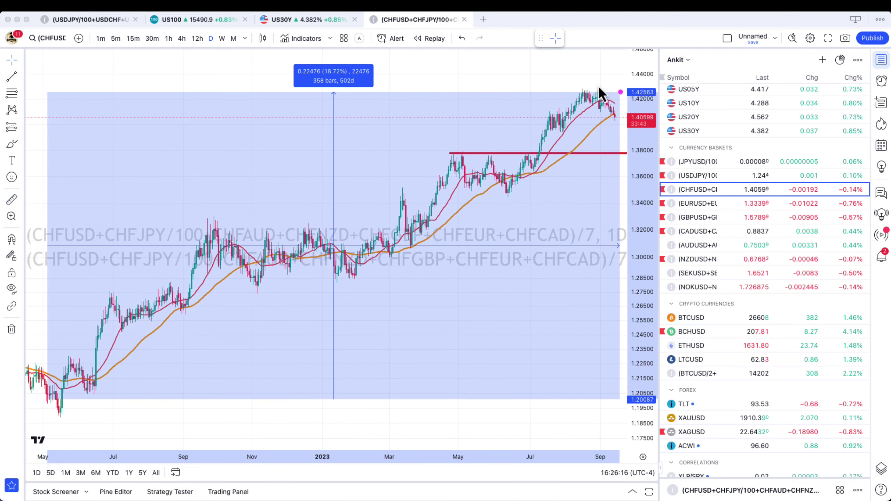
{"action": "key", "text": "r"}
{"action": "key", "text": "Escape"}
{"action": "left_click", "coordinate": [540, 74]}
{"action": "left_click_drag", "start_coordinate": [480, 202], "coordinate": [442, 211]}
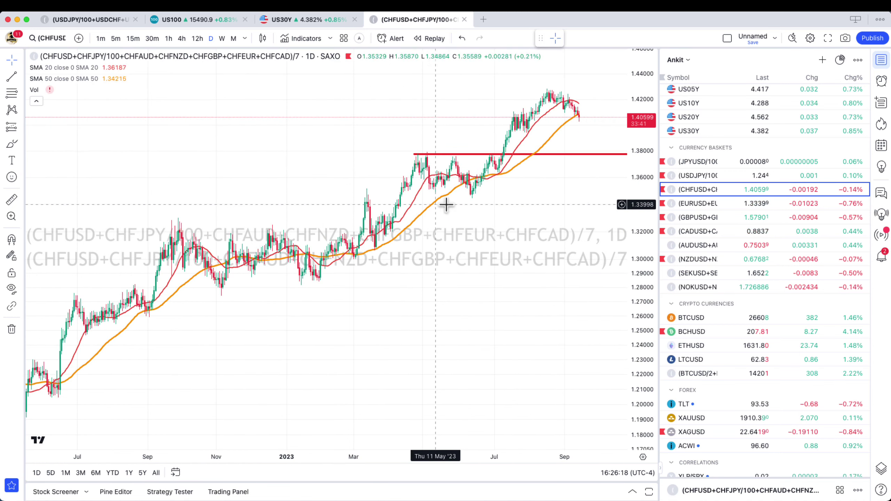
{"action": "left_click", "coordinate": [710, 203]}
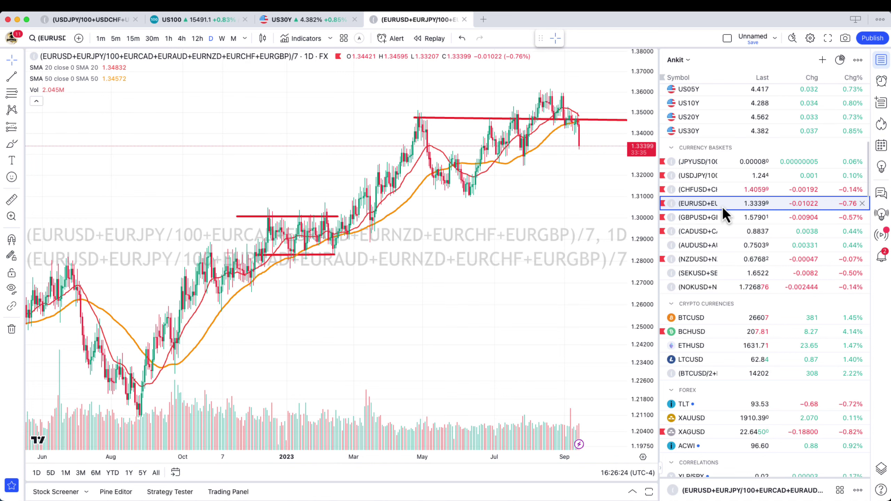
Step: Revisit the CHF basket chart, then return to the EUR basket and set it to 1-hour
{"action": "left_click", "coordinate": [720, 191]}
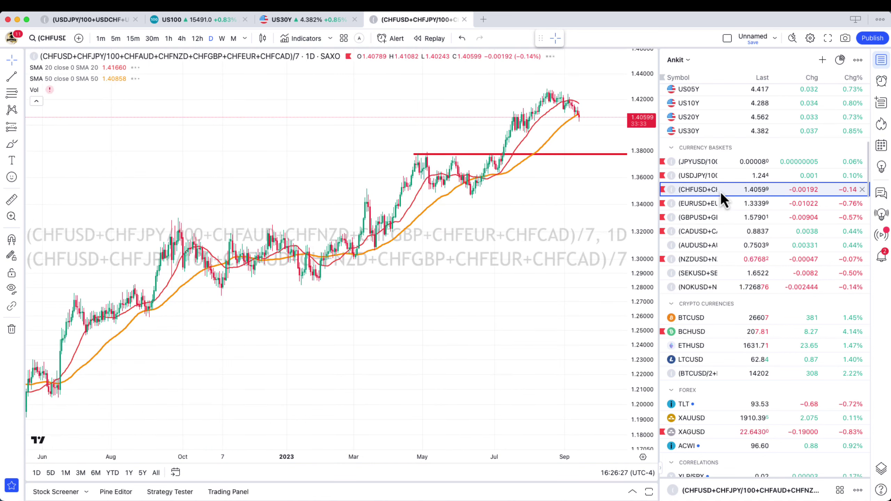
{"action": "scroll", "coordinate": [559, 133], "scroll_direction": "up", "scroll_amount": 8}
{"action": "key", "text": "ctrl+a"}
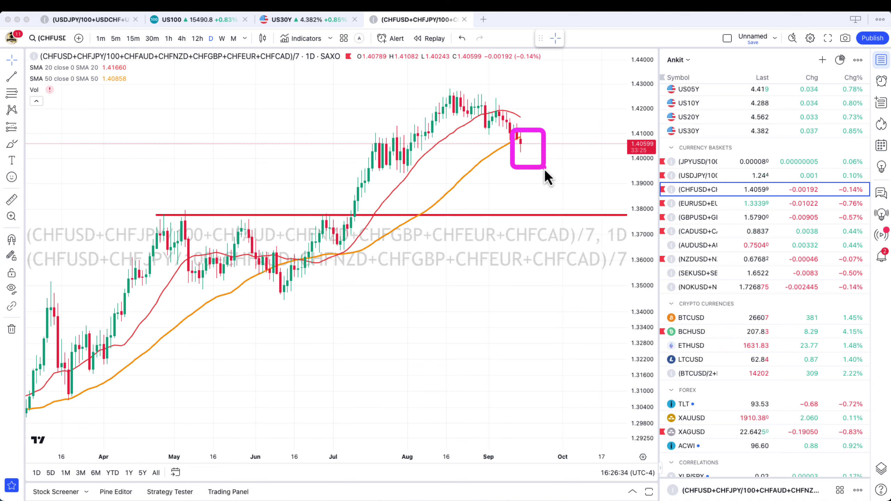
{"action": "left_click", "coordinate": [795, 207]}
{"action": "left_click", "coordinate": [795, 208]}
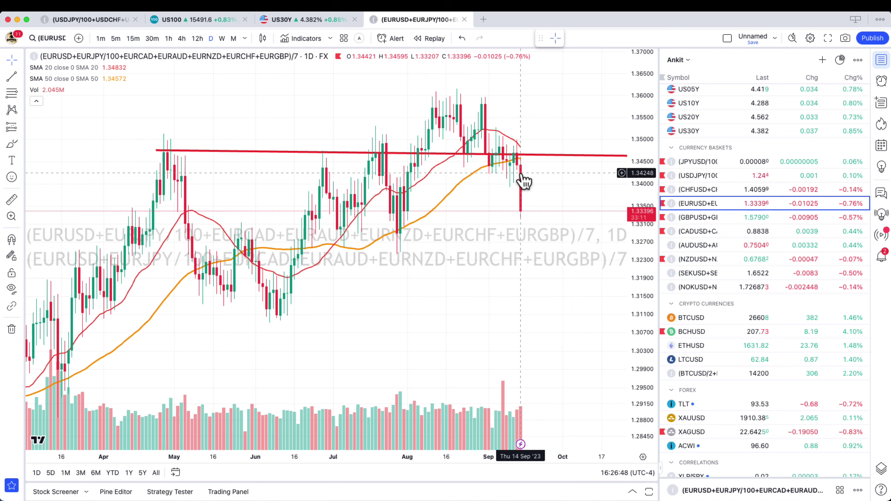
{"action": "left_click", "coordinate": [169, 40]}
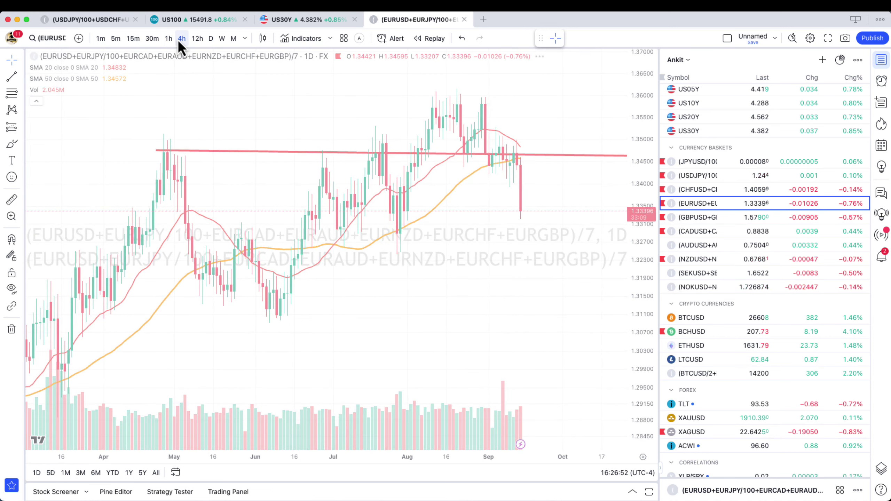
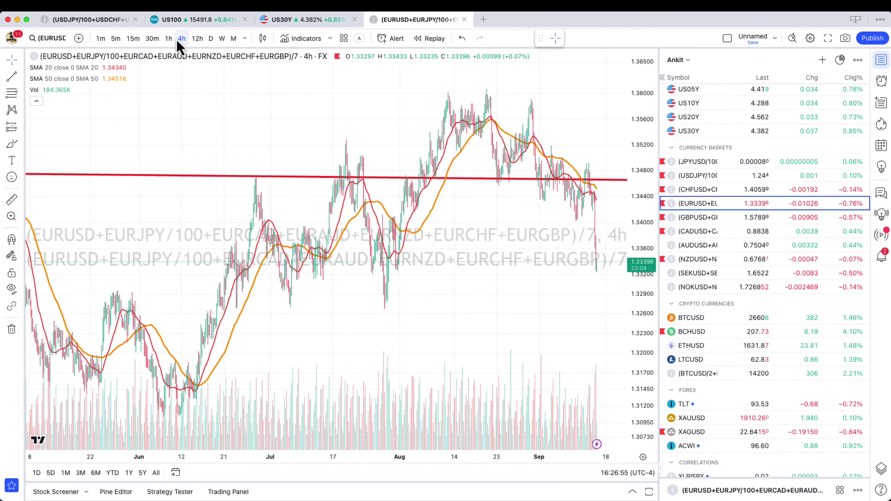
Step: Zoom in on the 4-hour EUR basket chart around the 1.3465 level
{"action": "scroll", "coordinate": [508, 276], "scroll_direction": "up", "scroll_amount": 10}
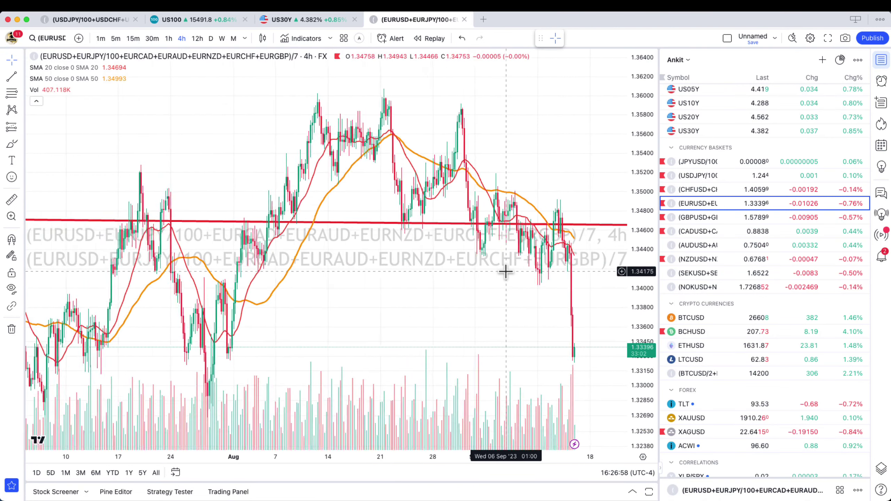
{"action": "key", "text": "ctrl+a"}
{"action": "left_click_drag", "start_coordinate": [502, 265], "coordinate": [554, 439]}
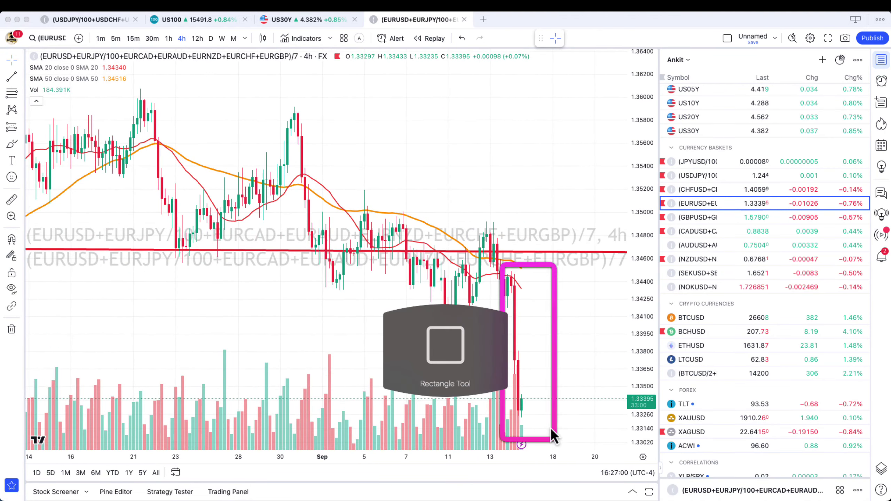
{"action": "key", "text": "Escape"}
{"action": "key", "text": "ctrl+a"}
{"action": "left_click_drag", "start_coordinate": [529, 400], "coordinate": [539, 380]}
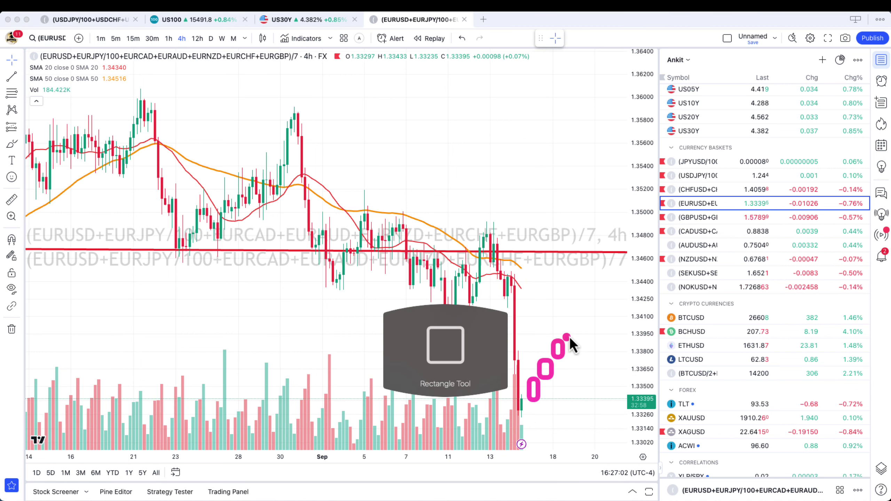
{"action": "left_click_drag", "start_coordinate": [569, 336], "coordinate": [569, 335]}
{"action": "left_click_drag", "start_coordinate": [527, 415], "coordinate": [527, 416]}
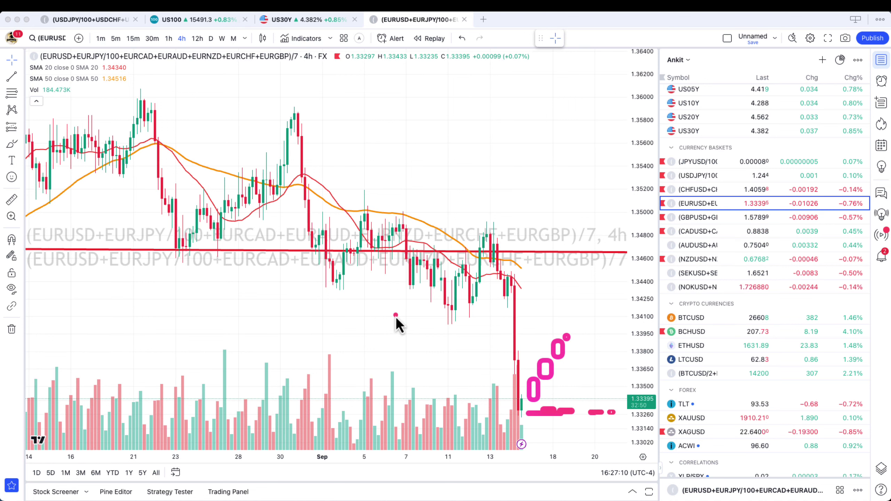
{"action": "key", "text": "Escape"}
{"action": "scroll", "coordinate": [458, 344], "scroll_direction": "down", "scroll_amount": 3}
{"action": "scroll", "coordinate": [457, 345], "scroll_direction": "down", "scroll_amount": 4}
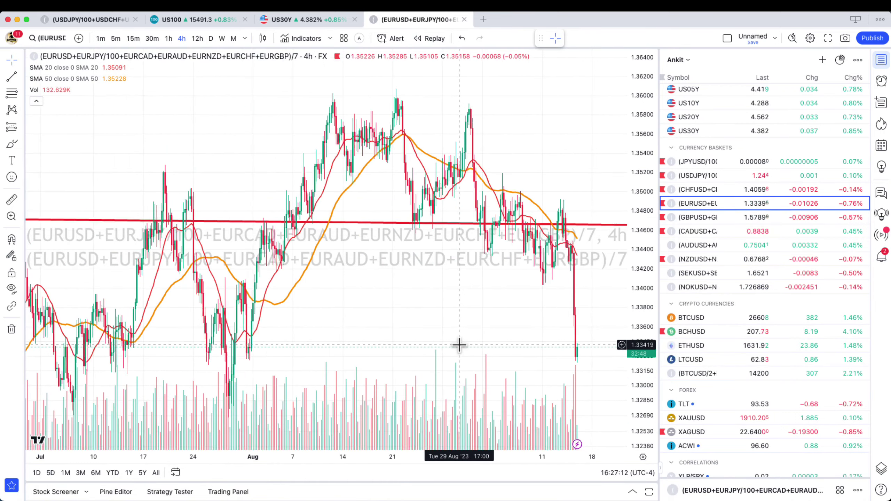
{"action": "scroll", "coordinate": [458, 345], "scroll_direction": "down", "scroll_amount": 4}
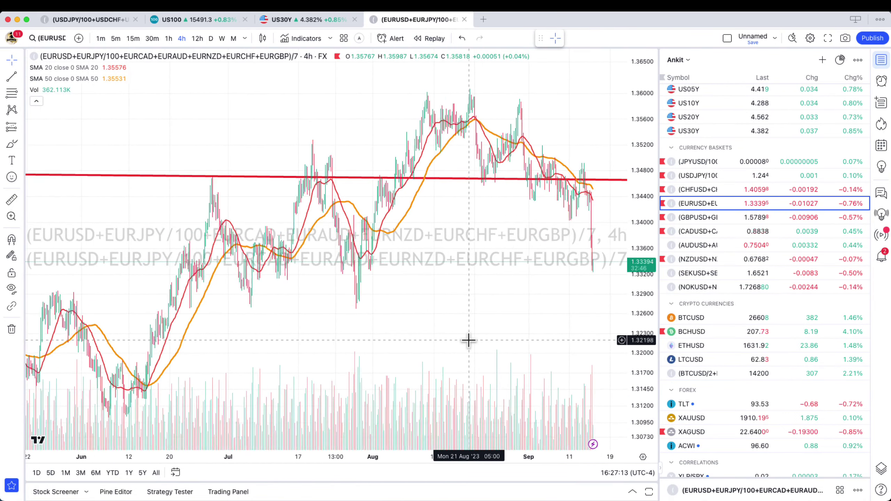
{"action": "scroll", "coordinate": [569, 269], "scroll_direction": "up", "scroll_amount": 4}
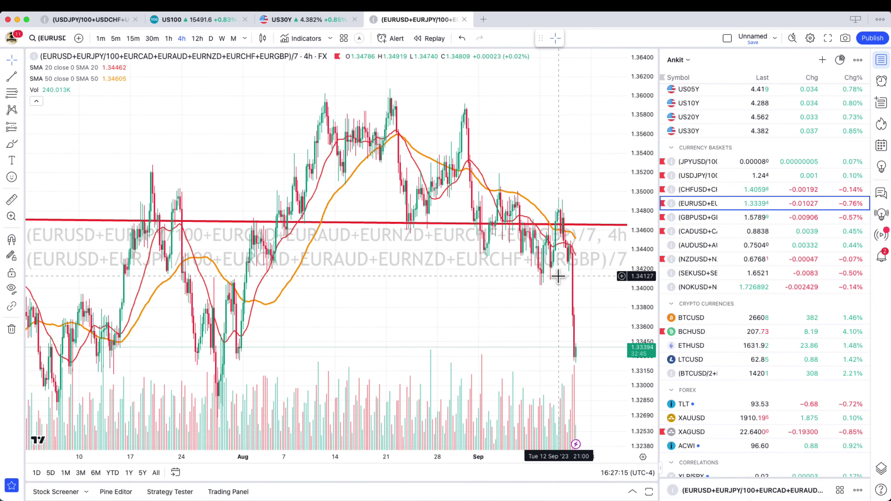
Step: Load the GBP basket, briefly box its late-August/early-September highs and the zone below price
{"action": "left_click", "coordinate": [698, 224]}
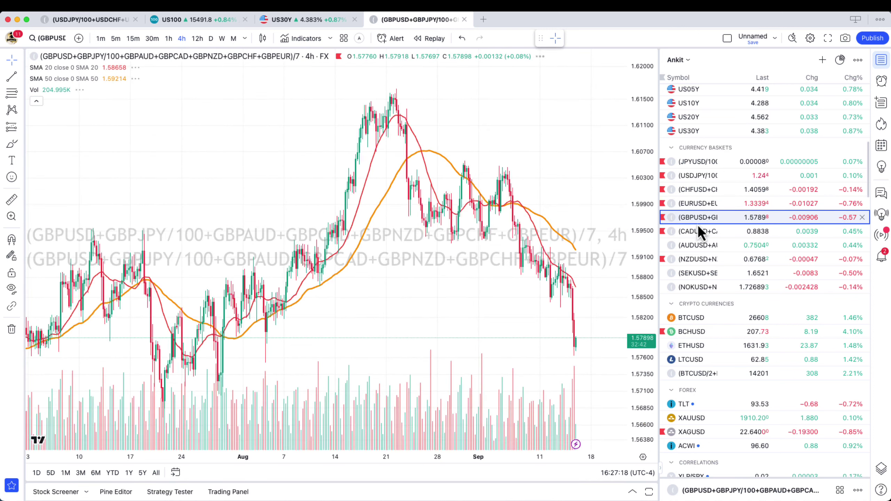
{"action": "scroll", "coordinate": [383, 260], "scroll_direction": "down", "scroll_amount": 2}
{"action": "scroll", "coordinate": [388, 264], "scroll_direction": "down", "scroll_amount": 2}
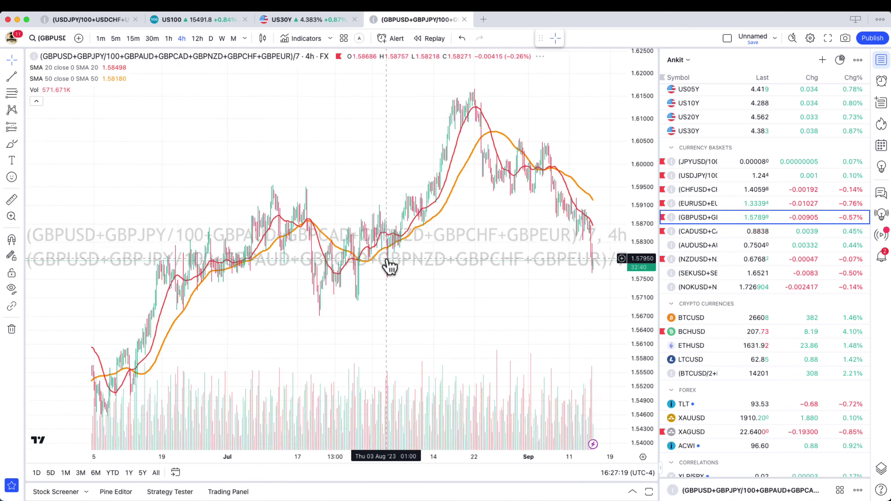
{"action": "scroll", "coordinate": [571, 223], "scroll_direction": "up", "scroll_amount": 4}
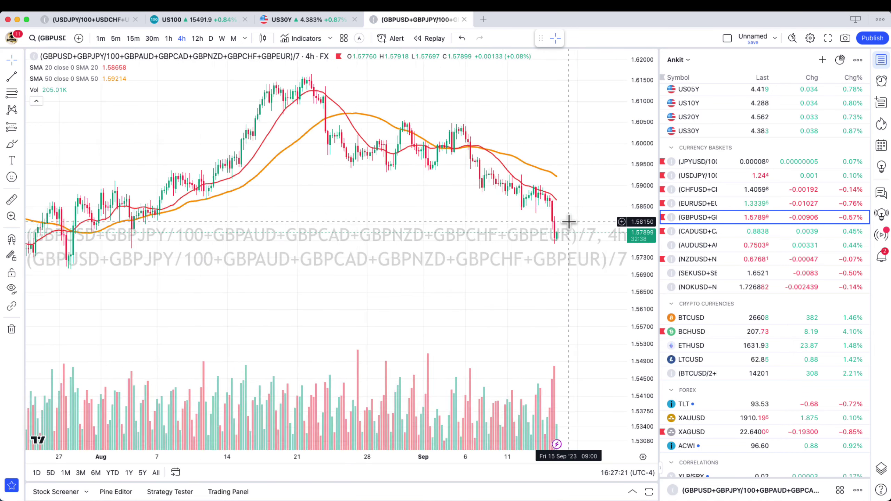
{"action": "key", "text": "alt+shift+r"}
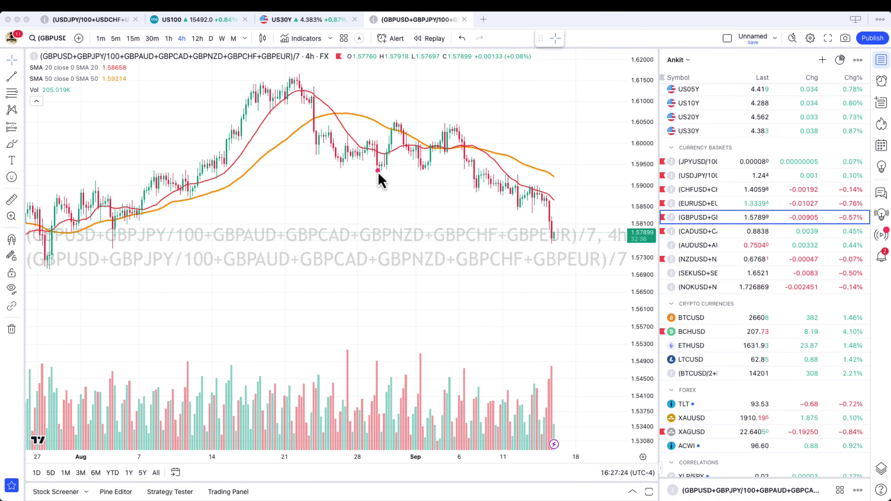
{"action": "left_click_drag", "start_coordinate": [378, 172], "coordinate": [407, 116]}
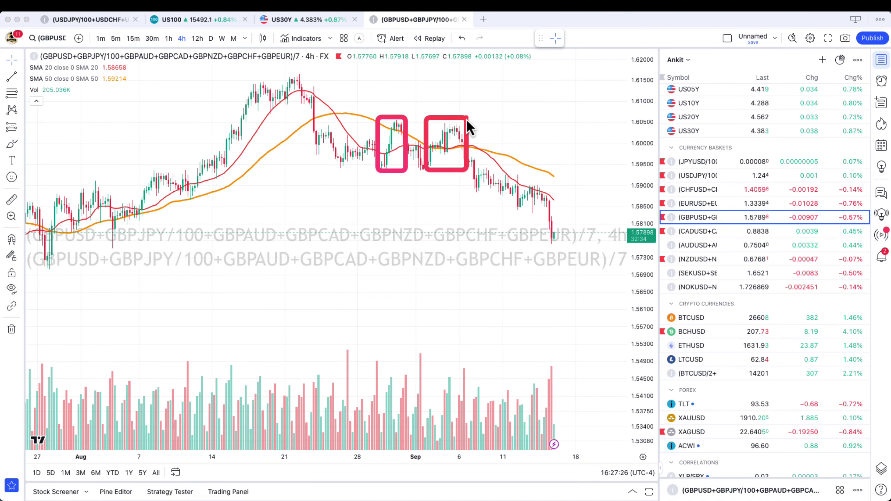
{"action": "left_click_drag", "start_coordinate": [291, 243], "coordinate": [621, 261]}
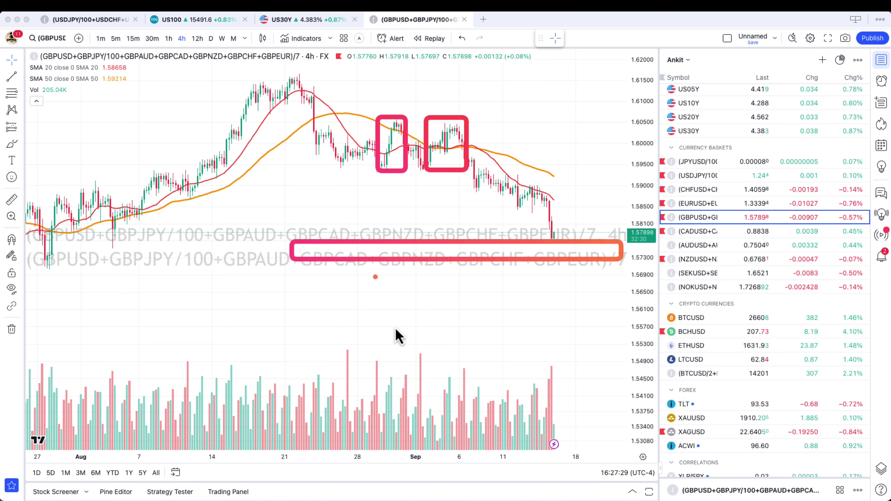
{"action": "key", "text": "Escape"}
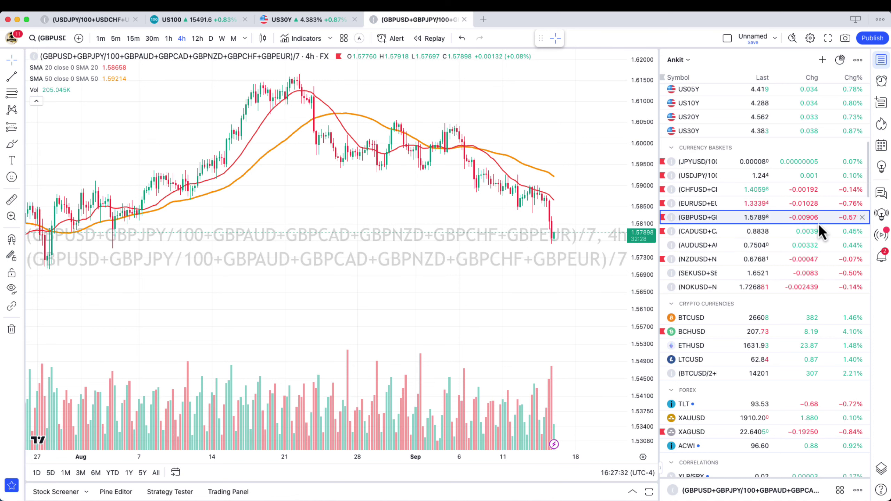
Step: Step up the watchlist through the EUR basket to the CHF basket chart
{"action": "left_click", "coordinate": [757, 234]}
{"action": "left_click", "coordinate": [732, 206]}
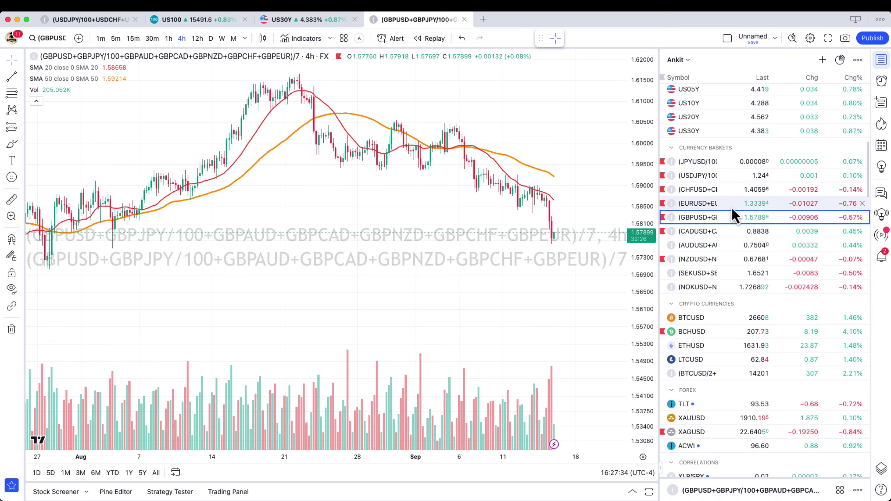
{"action": "left_click", "coordinate": [727, 192]}
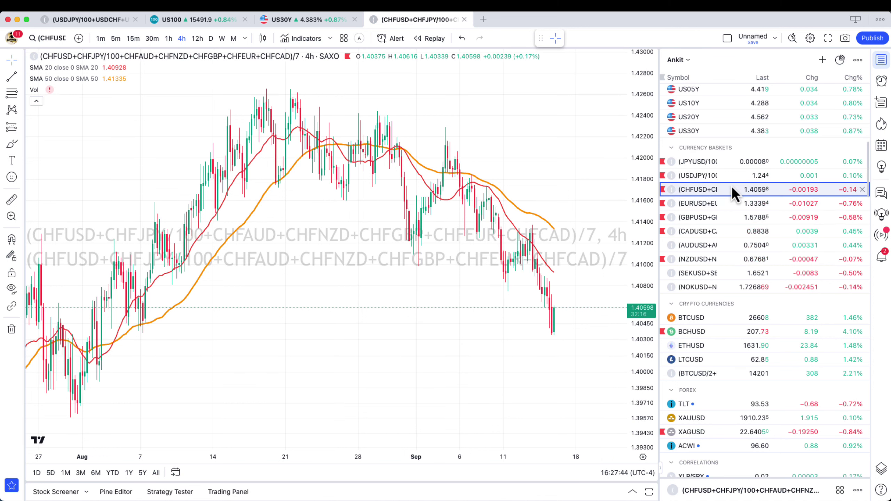
Step: Load the USD currency-basket chart from the watchlist
{"action": "key", "text": "alt+shift+r"}
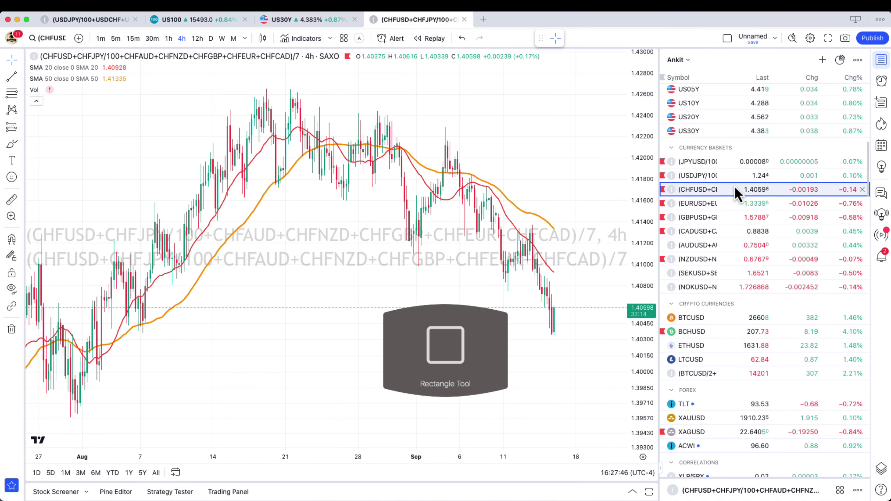
{"action": "left_click", "coordinate": [722, 176]}
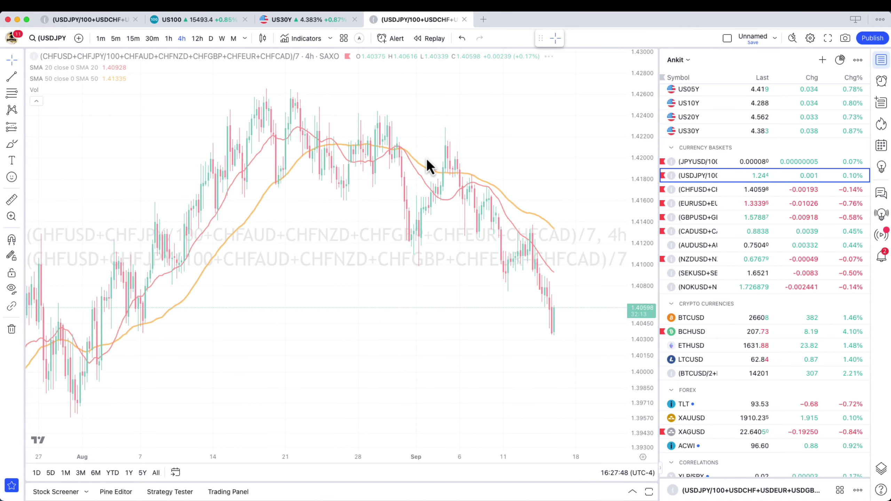
{"action": "scroll", "coordinate": [393, 158], "scroll_direction": "up", "scroll_amount": 5}
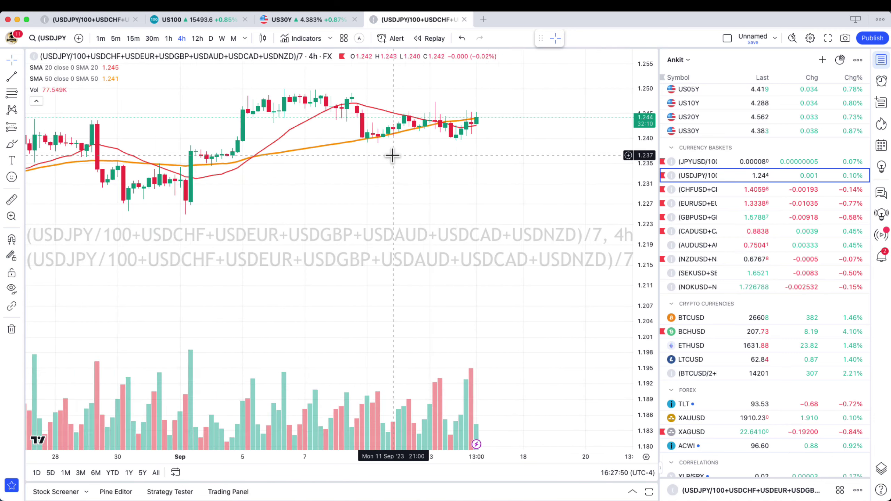
{"action": "scroll", "coordinate": [399, 183], "scroll_direction": "down", "scroll_amount": 5}
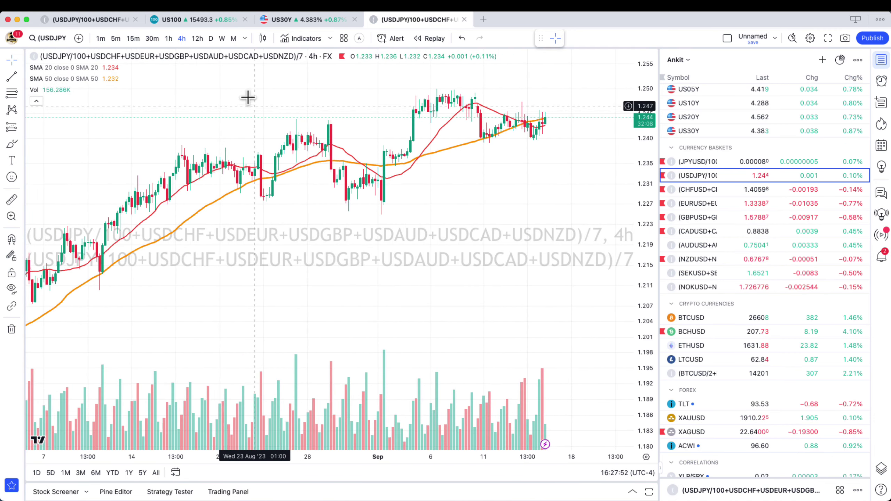
Step: View the USD basket on daily candles, shifted toward the latest bars
{"action": "left_click", "coordinate": [211, 39]}
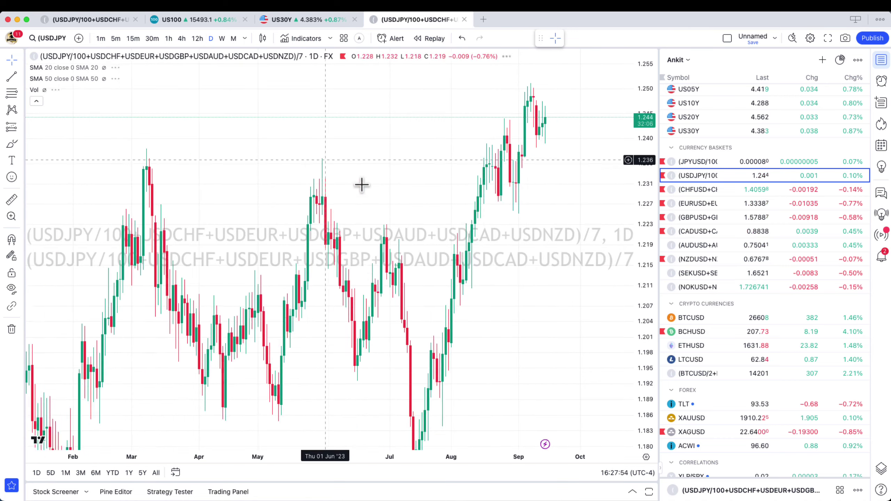
{"action": "scroll", "coordinate": [403, 207], "scroll_direction": "up", "scroll_amount": 2}
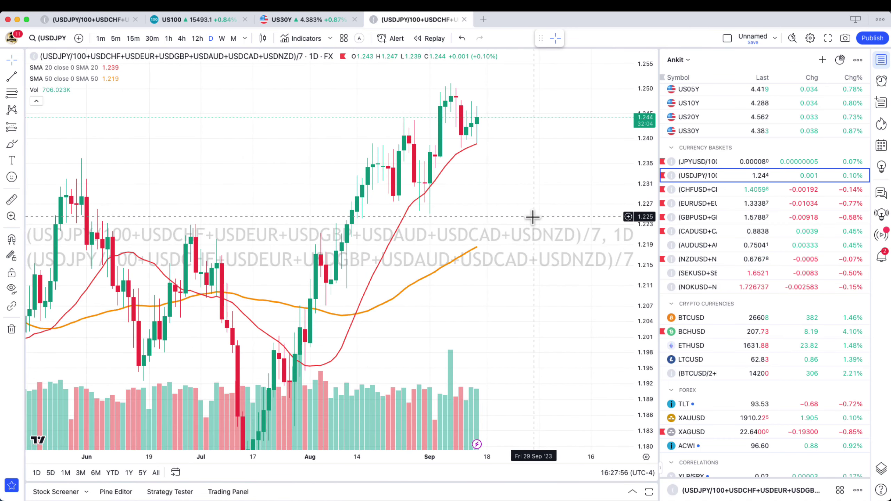
{"action": "scroll", "coordinate": [515, 217], "scroll_direction": "up", "scroll_amount": 3}
{"action": "left_click_drag", "start_coordinate": [454, 207], "coordinate": [523, 207]}
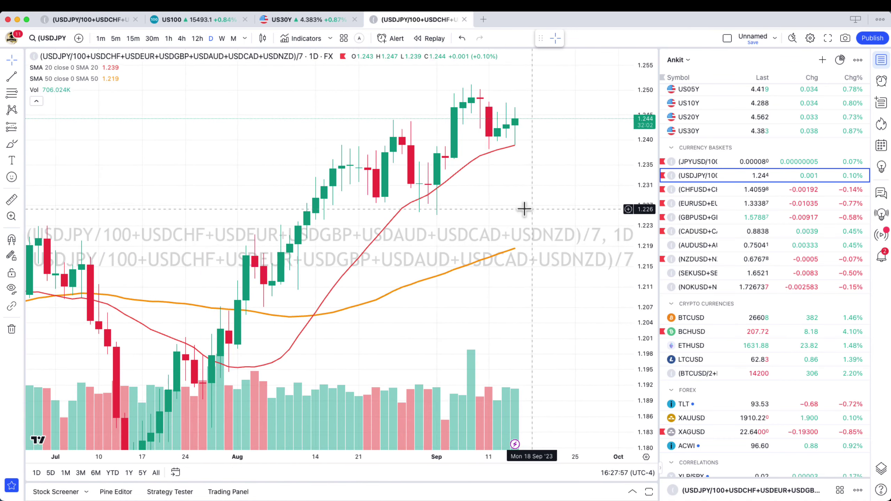
Step: On hourly candles, box the latest tight range, then return to 4-hour candles
{"action": "left_click", "coordinate": [170, 40]}
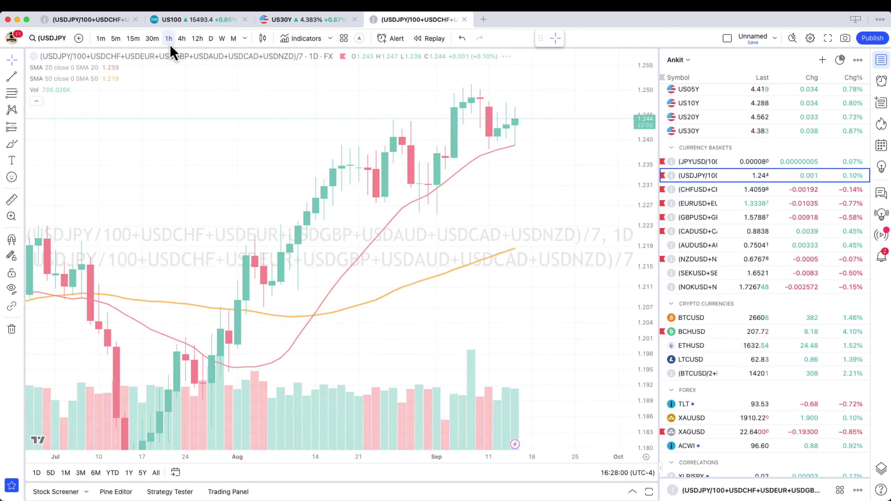
{"action": "scroll", "coordinate": [466, 152], "scroll_direction": "up", "scroll_amount": 5}
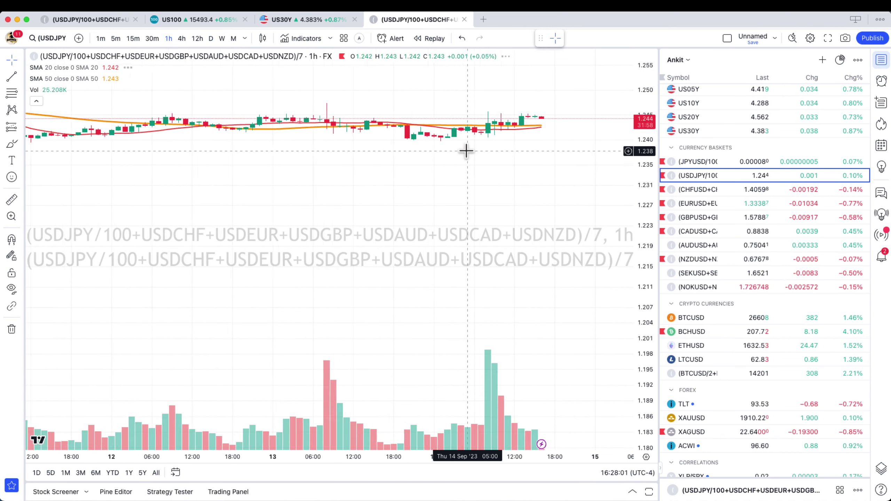
{"action": "key", "text": "alt+shift+r"}
{"action": "mouse_move", "coordinate": [330, 100]}
{"action": "left_mouse_down"}
{"action": "mouse_move", "coordinate": [648, 158]}
{"action": "mouse_move", "coordinate": [632, 148]}
{"action": "left_mouse_up"}
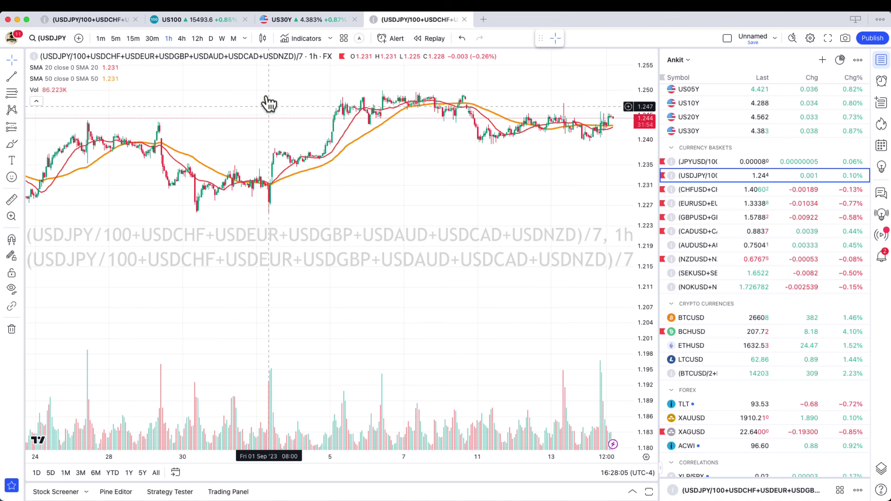
{"action": "left_click", "coordinate": [182, 39]}
{"action": "scroll", "coordinate": [408, 172], "scroll_direction": "up", "scroll_amount": 5}
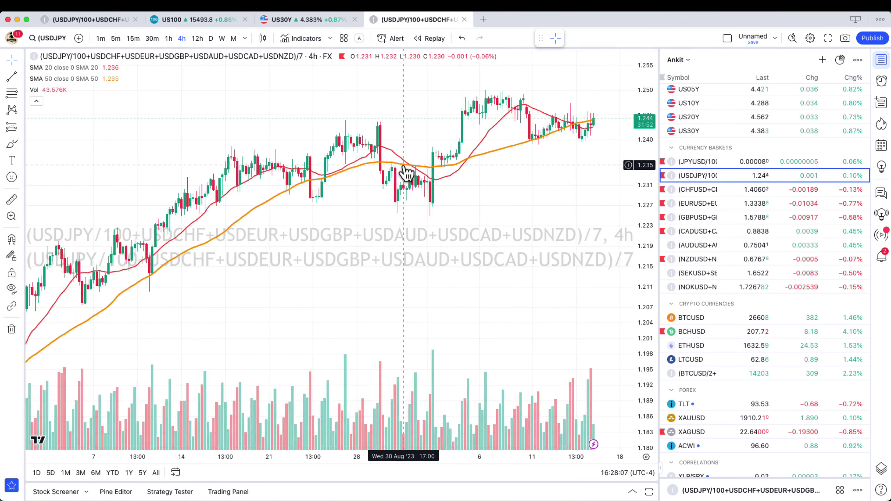
{"action": "key", "text": "Escape"}
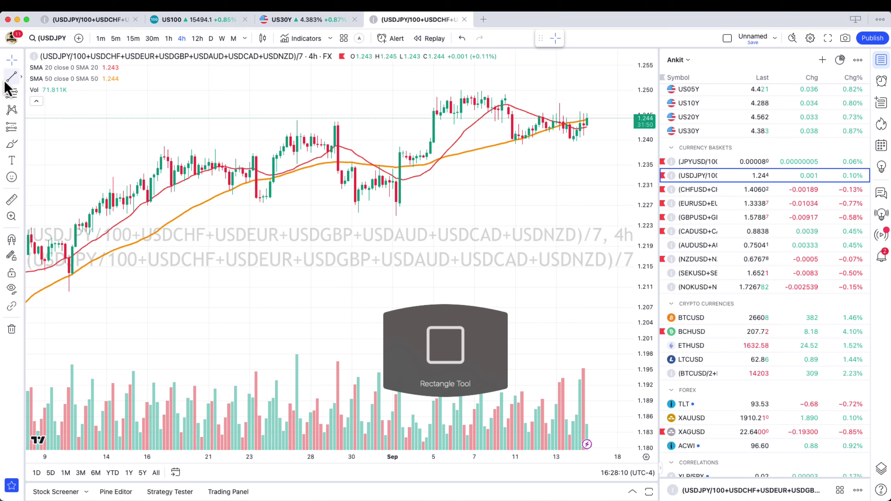
Step: Draw level lines at 1.250 across the September highs and at 1.239 support
{"action": "left_click", "coordinate": [8, 81]}
{"action": "left_click", "coordinate": [448, 93]}
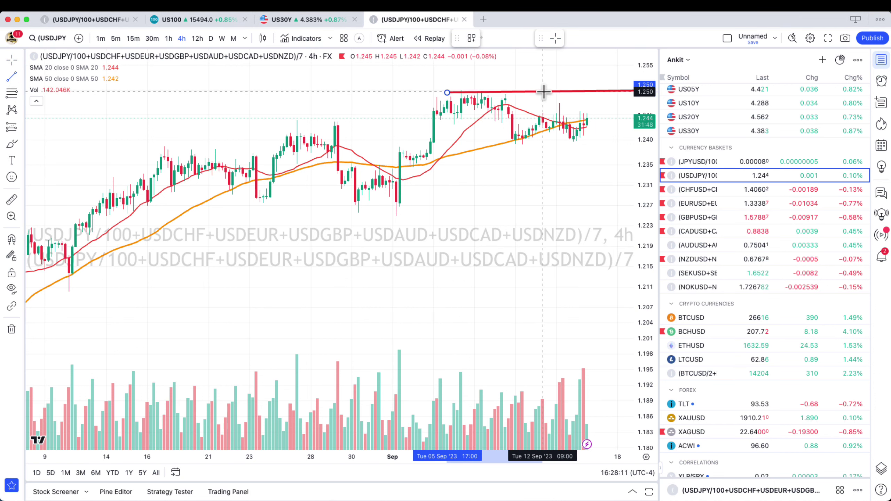
{"action": "left_click", "coordinate": [544, 92]}
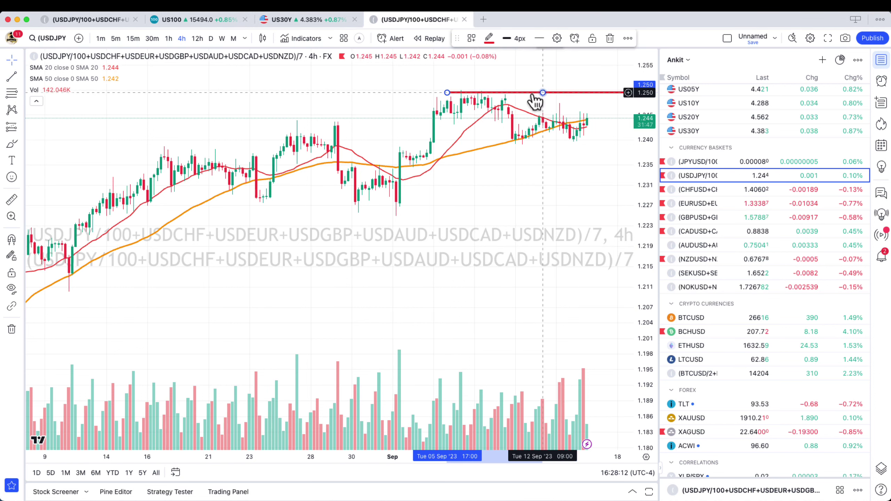
{"action": "left_click", "coordinate": [12, 76]}
{"action": "left_click", "coordinate": [437, 143]}
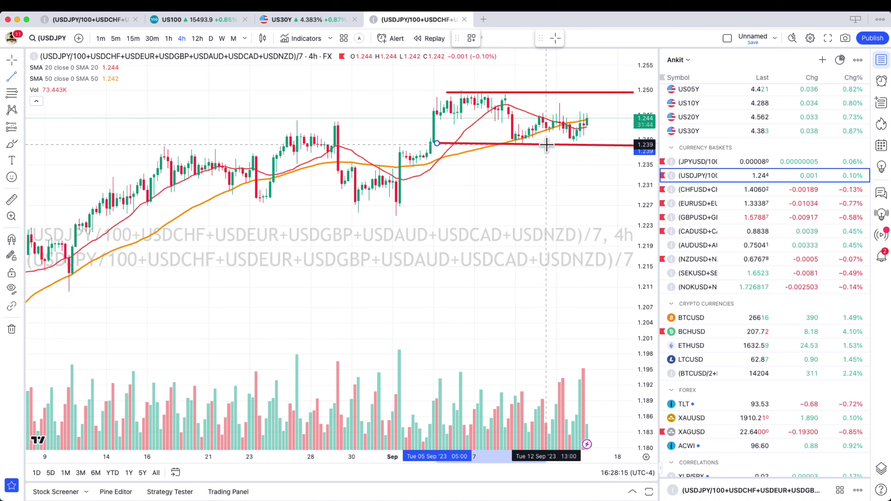
{"action": "left_click", "coordinate": [550, 143]}
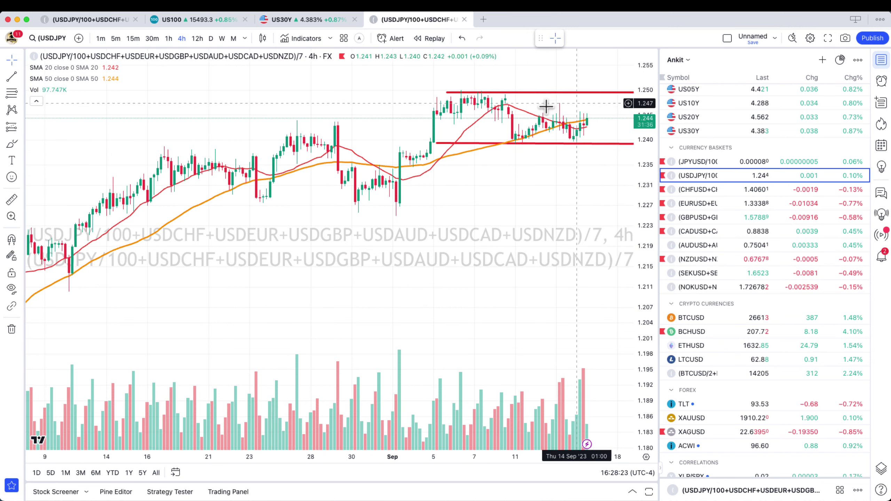
Step: Check daily bars, then show hourly bars with the price scale auto-fitted
{"action": "left_click", "coordinate": [212, 38]}
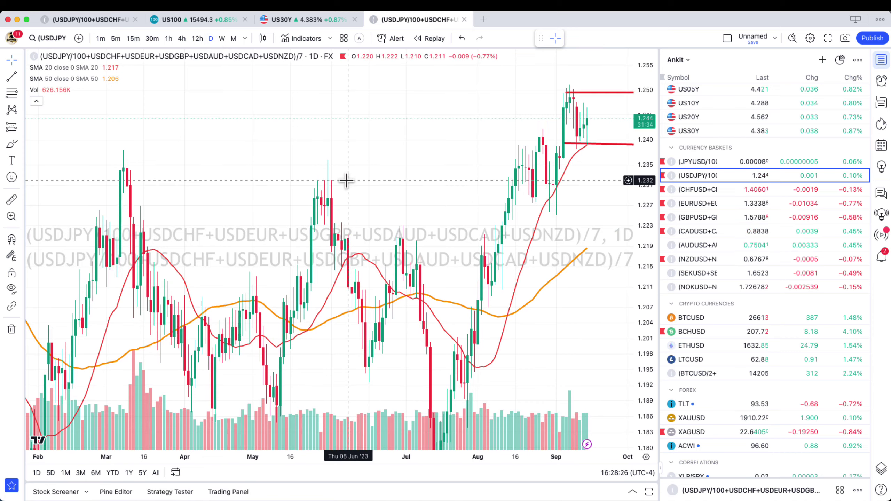
{"action": "scroll", "coordinate": [346, 179], "scroll_direction": "up", "scroll_amount": 5}
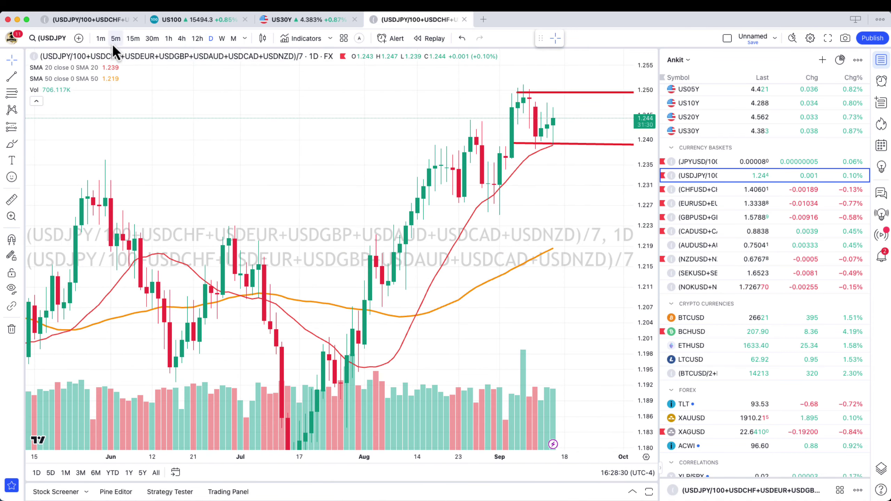
{"action": "left_click", "coordinate": [169, 43]}
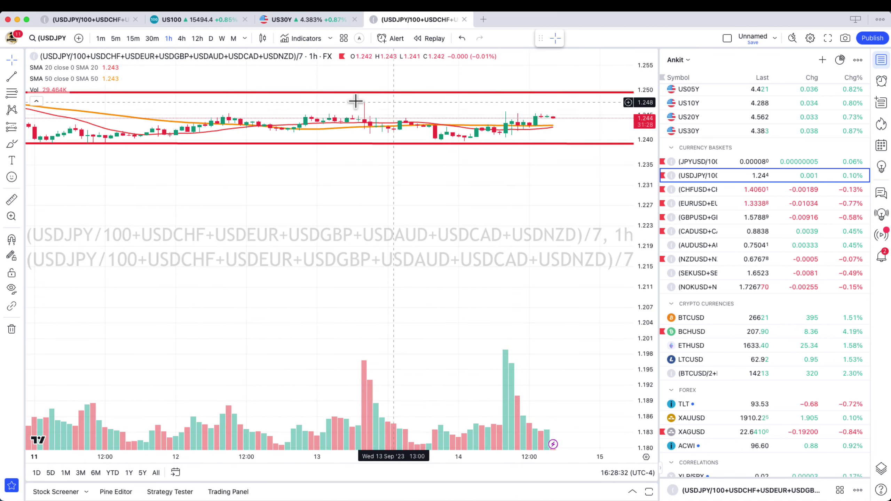
{"action": "left_click", "coordinate": [647, 457]}
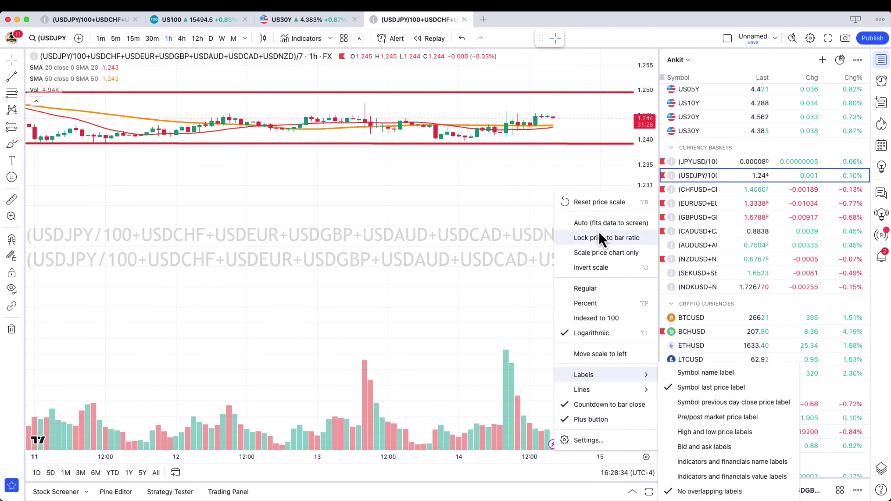
{"action": "left_click", "coordinate": [603, 202]}
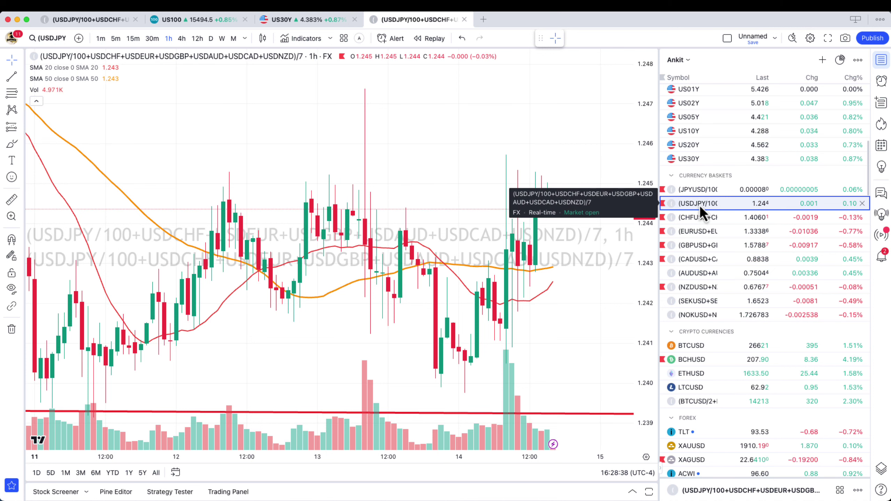
Step: Load the JPYUSD basket on daily bars, briefly highlight the July low, then clear it
{"action": "left_click", "coordinate": [698, 190]}
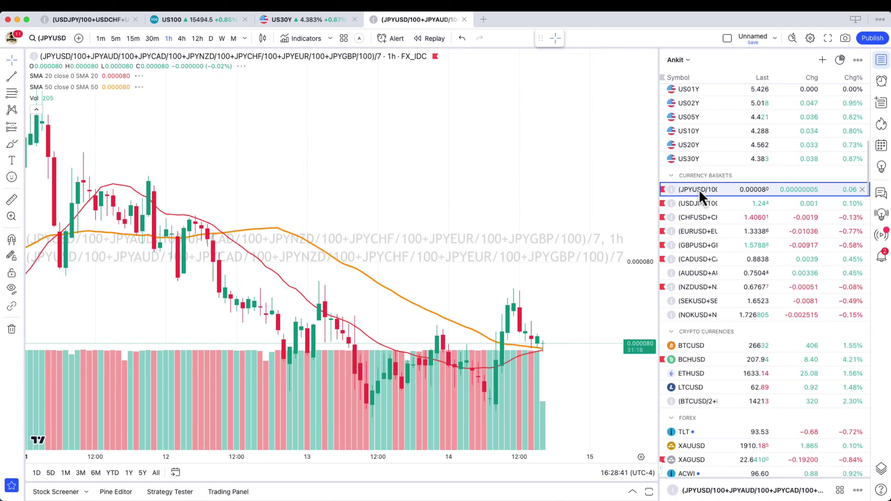
{"action": "left_click", "coordinate": [211, 38]}
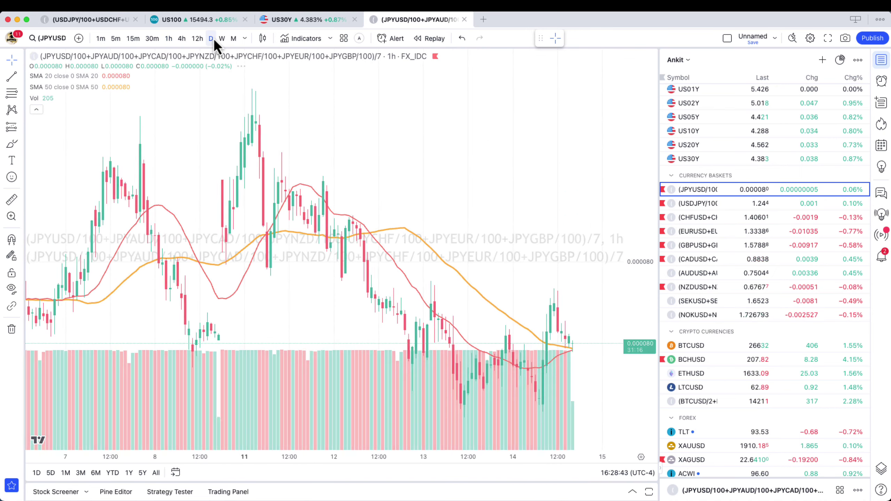
{"action": "scroll", "coordinate": [305, 167], "scroll_direction": "up", "scroll_amount": 6}
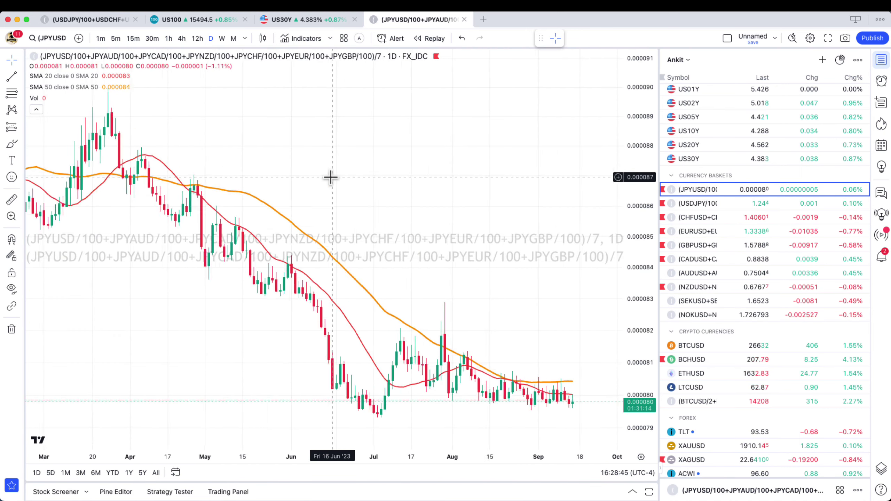
{"action": "key", "text": "r"}
{"action": "left_click_drag", "start_coordinate": [171, 411], "coordinate": [586, 411]}
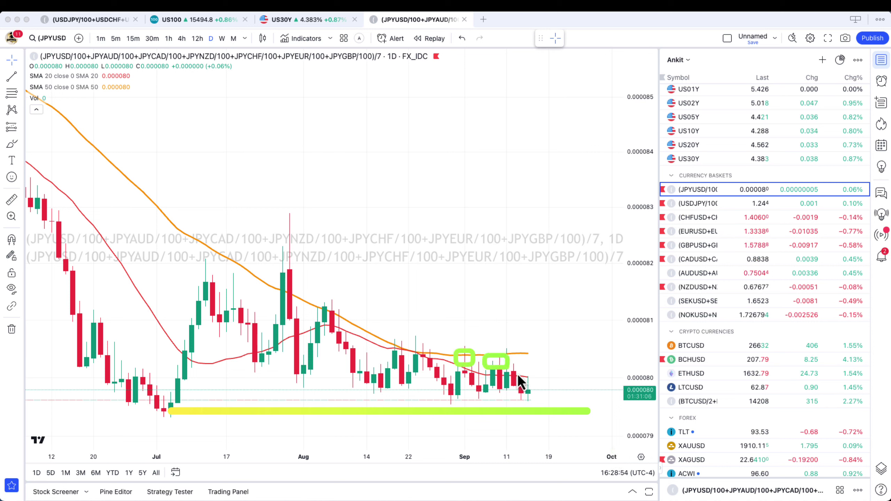
{"action": "key", "text": "Escape"}
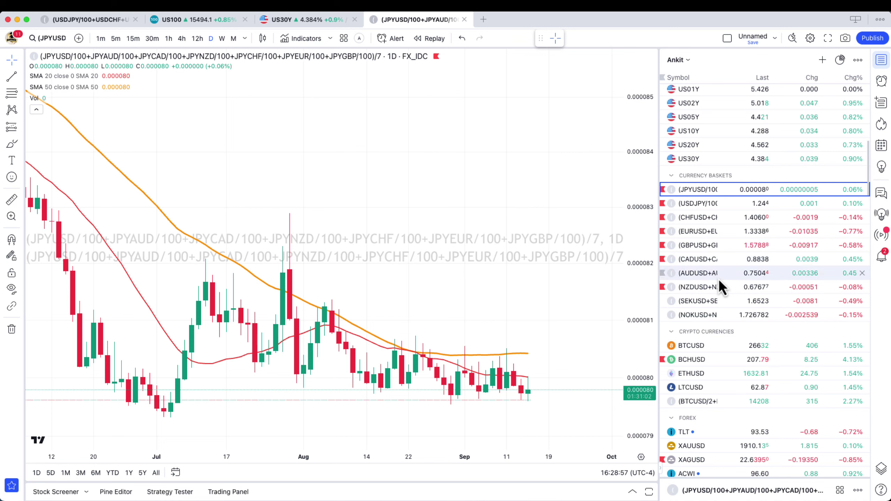
Step: Load the CADUSD basket and draw a horizontal line at 0.8770
{"action": "left_click", "coordinate": [706, 262]}
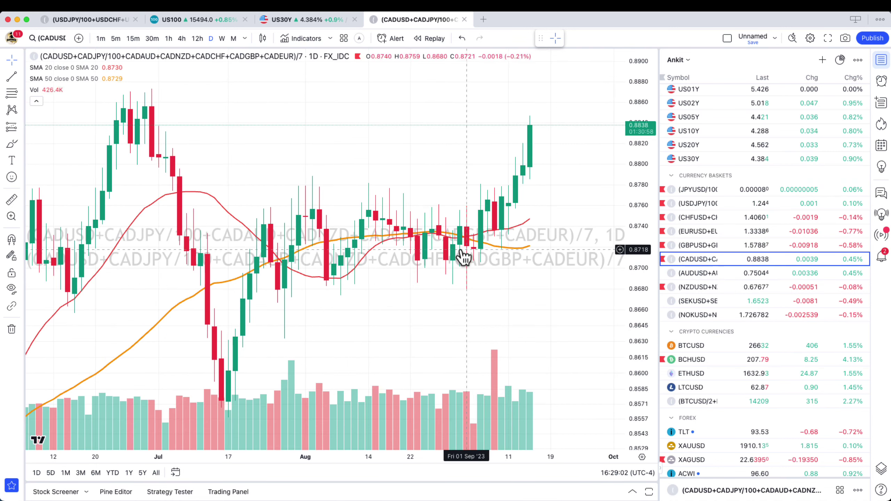
{"action": "scroll", "coordinate": [462, 249], "scroll_direction": "down", "scroll_amount": 3}
{"action": "left_click", "coordinate": [11, 77]}
{"action": "left_click", "coordinate": [368, 160]}
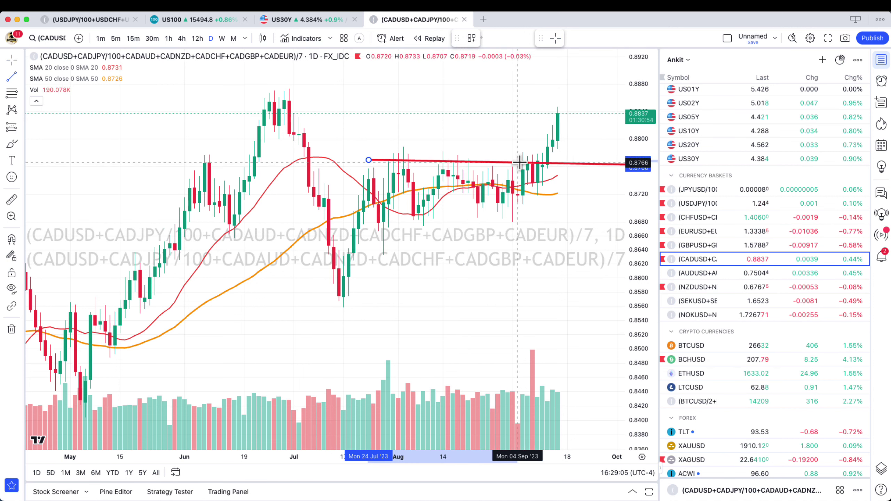
{"action": "left_click", "coordinate": [527, 160]}
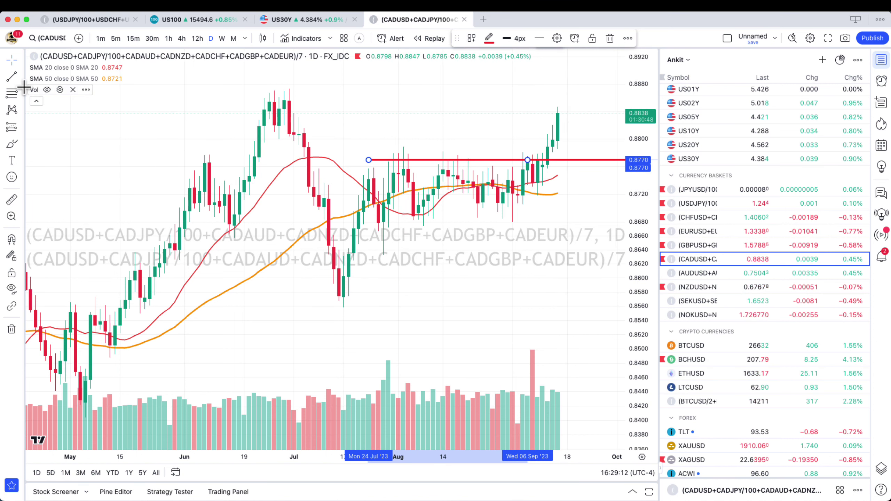
Step: Draw a resistance line from the June high near 0.8859
{"action": "left_click", "coordinate": [11, 76]}
{"action": "left_click", "coordinate": [269, 97]}
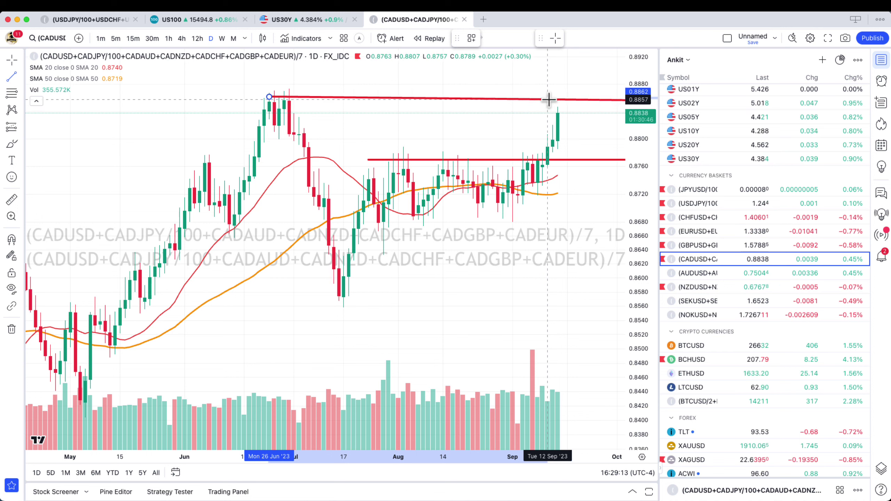
{"action": "left_click", "coordinate": [552, 99]}
{"action": "key", "text": "alt+shift+r"}
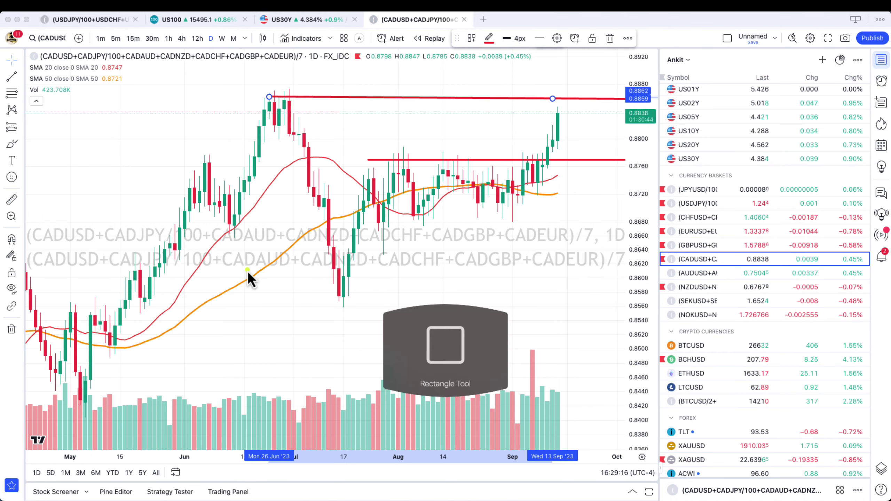
{"action": "scroll", "coordinate": [318, 185], "scroll_direction": "down", "scroll_amount": 5}
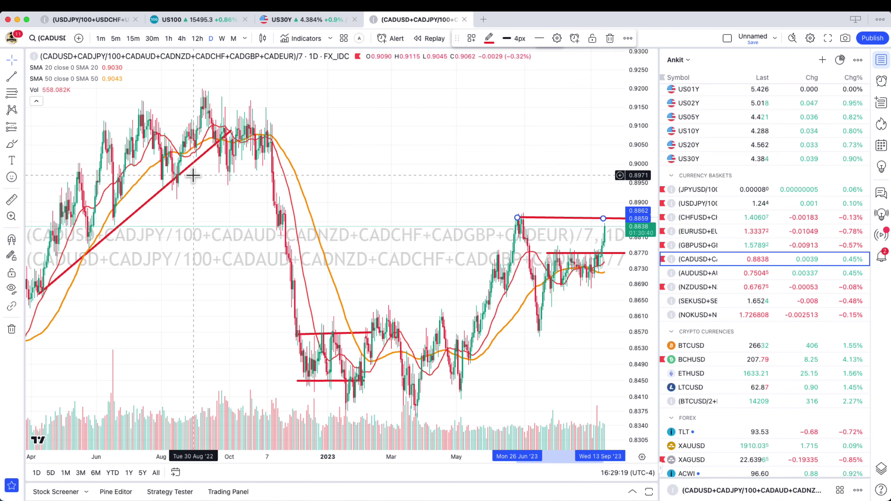
{"action": "scroll", "coordinate": [202, 181], "scroll_direction": "down", "scroll_amount": 4}
{"action": "scroll", "coordinate": [202, 182], "scroll_direction": "up", "scroll_amount": 4}
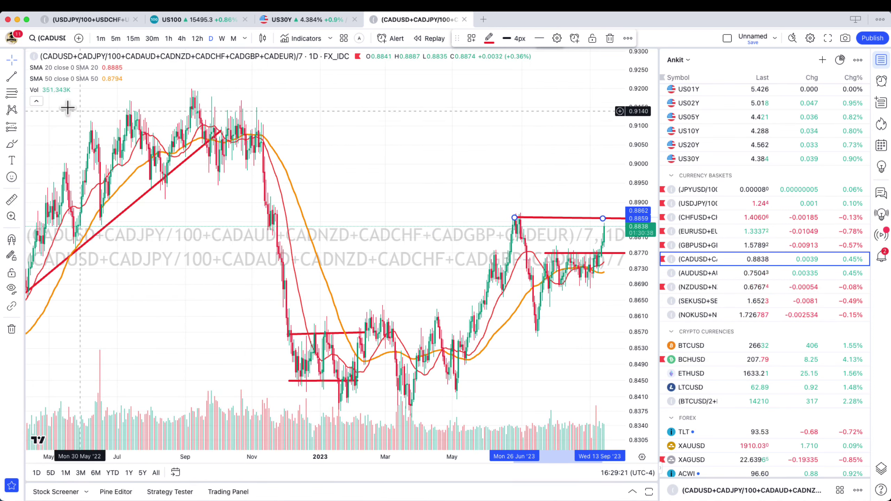
Step: Add a line at 0.8965 and nudge the June-high line to about 0.8859
{"action": "left_click", "coordinate": [11, 77]}
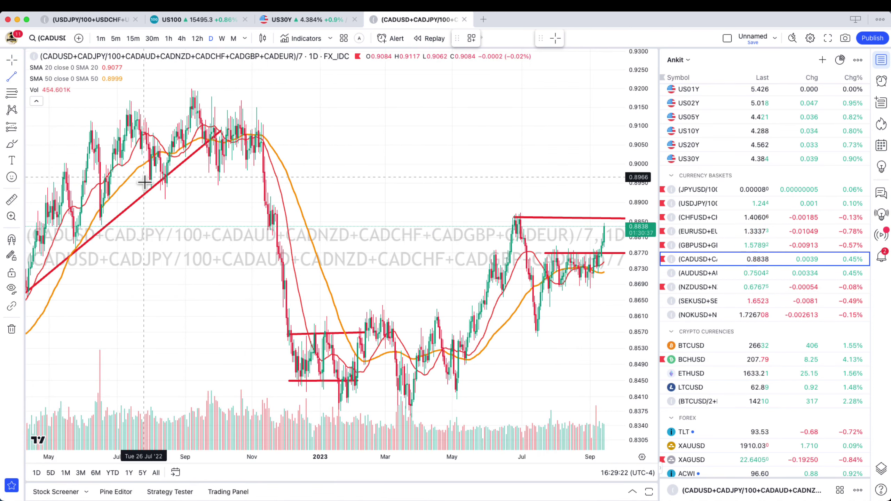
{"action": "left_click", "coordinate": [112, 177]}
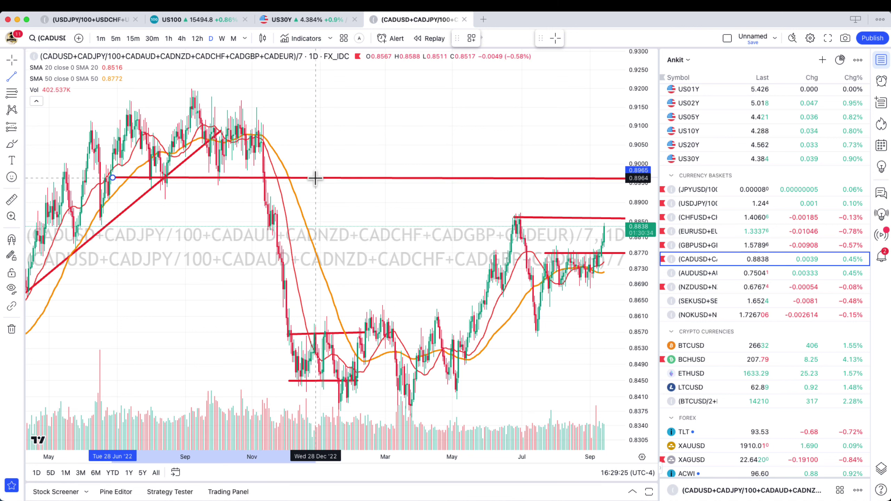
{"action": "left_click", "coordinate": [316, 178]}
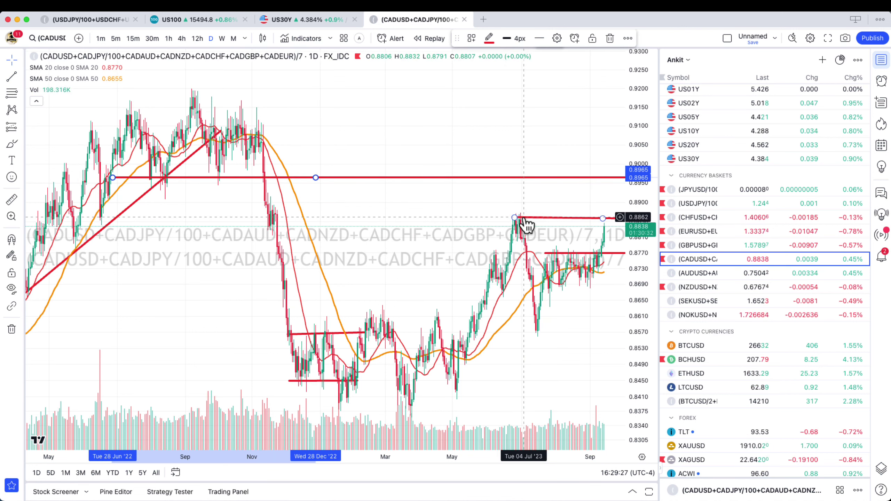
{"action": "left_click", "coordinate": [513, 218]}
{"action": "left_click_drag", "start_coordinate": [514, 218], "coordinate": [512, 220]}
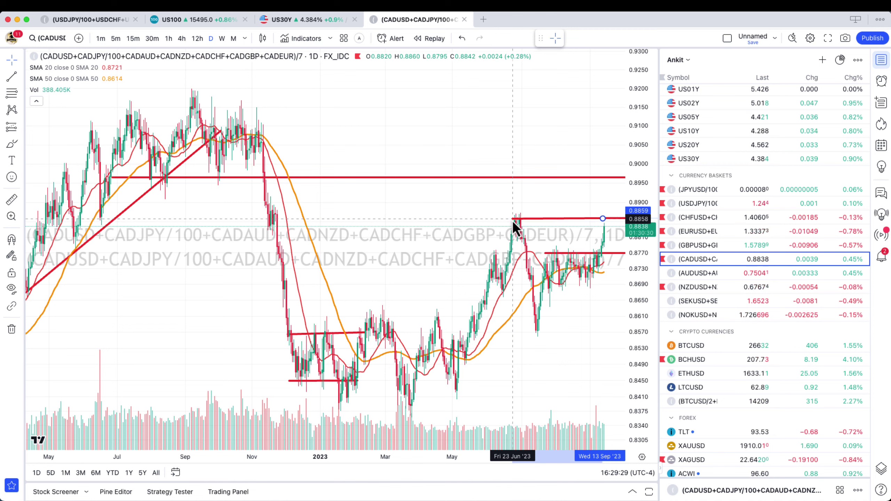
{"action": "scroll", "coordinate": [492, 274], "scroll_direction": "up", "scroll_amount": 5}
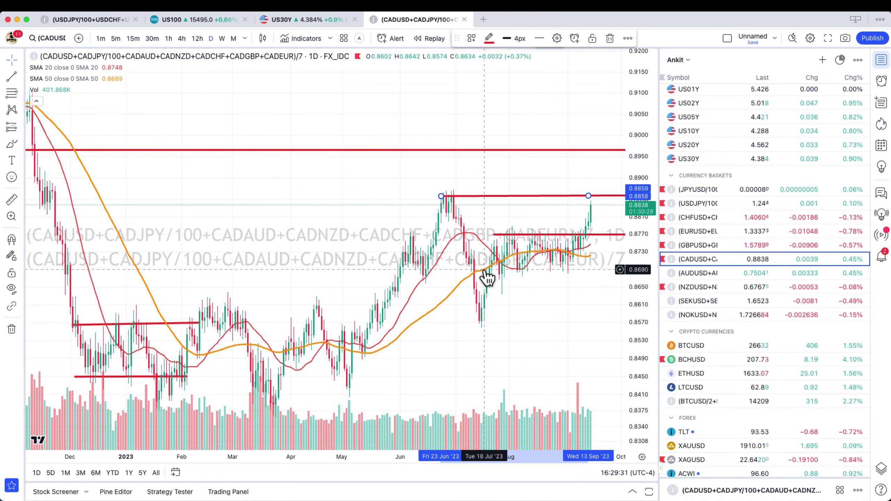
{"action": "scroll", "coordinate": [488, 274], "scroll_direction": "up", "scroll_amount": 3}
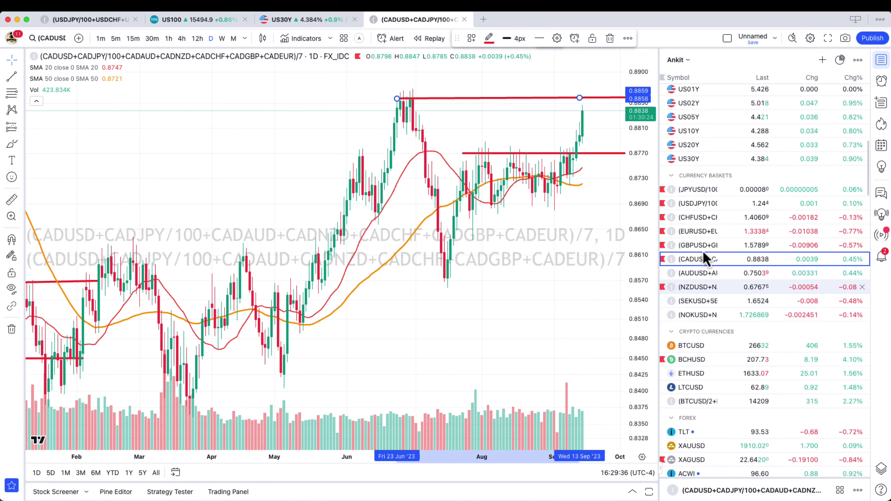
Step: Review CADUSD on 4h, 1h, daily and 15-minute bars, then load the AUDUSD basket
{"action": "left_click", "coordinate": [181, 39]}
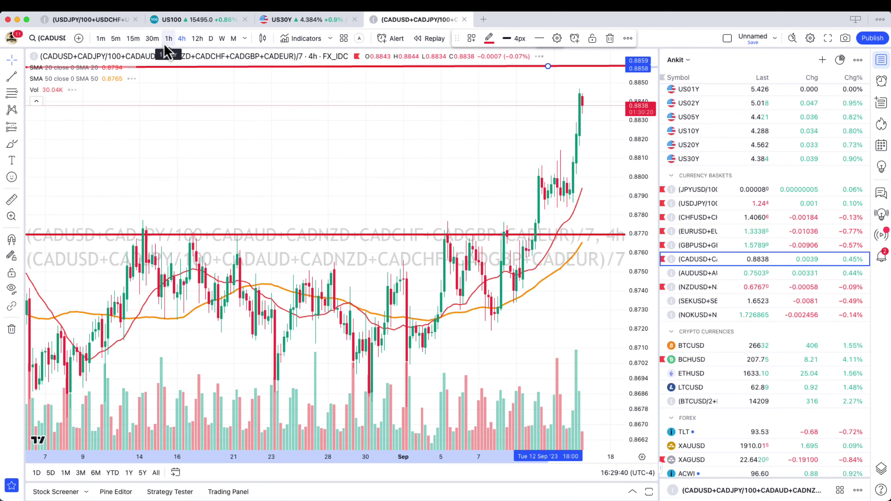
{"action": "left_click", "coordinate": [168, 49]}
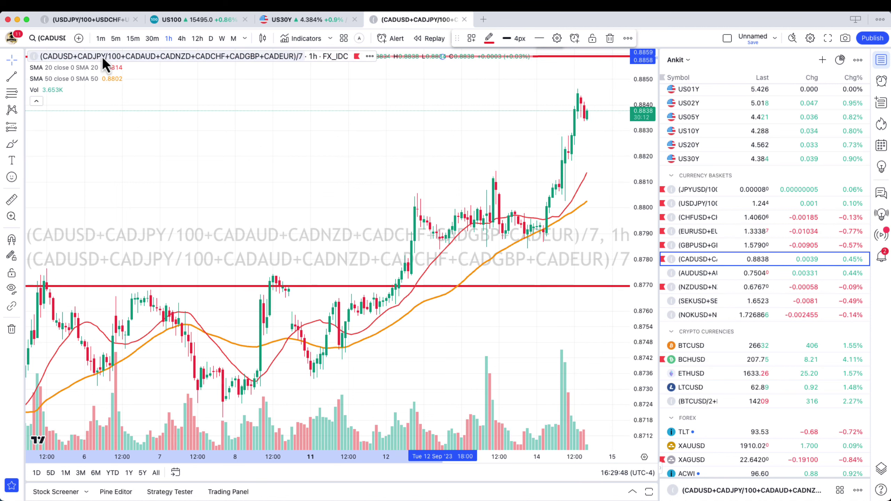
{"action": "left_click", "coordinate": [211, 39]}
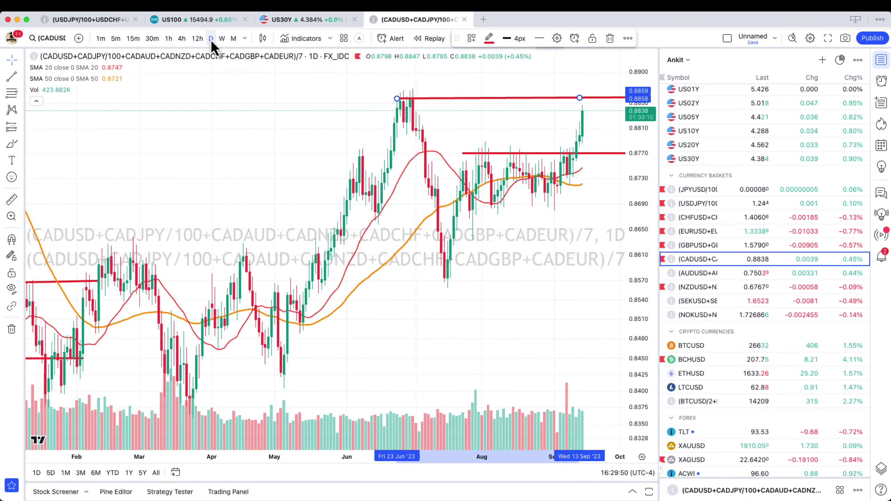
{"action": "left_click", "coordinate": [137, 43]}
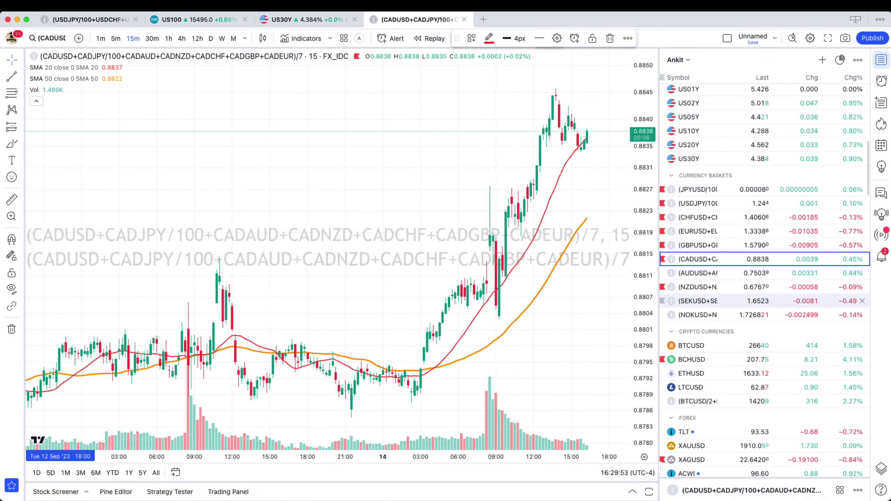
{"action": "left_click", "coordinate": [736, 278]}
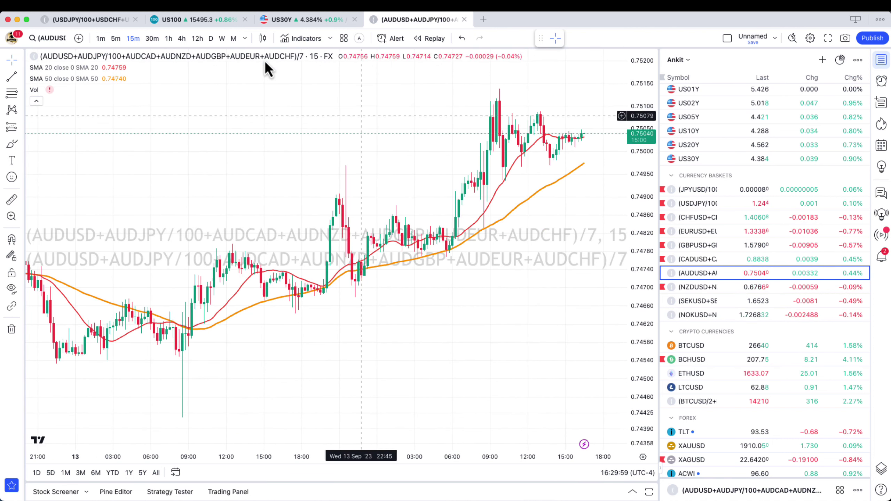
Step: Show the AUD basket on daily candles and highlight the band just under recent candles
{"action": "left_click", "coordinate": [211, 38]}
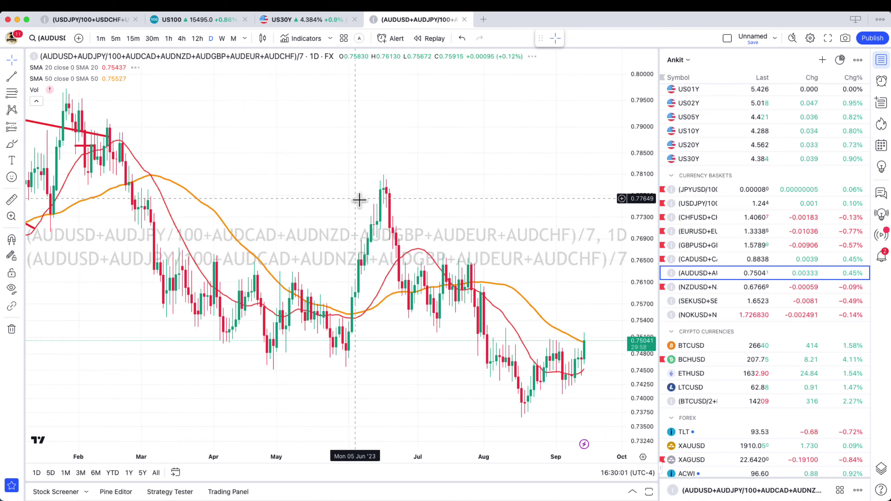
{"action": "scroll", "coordinate": [387, 219], "scroll_direction": "up", "scroll_amount": 3}
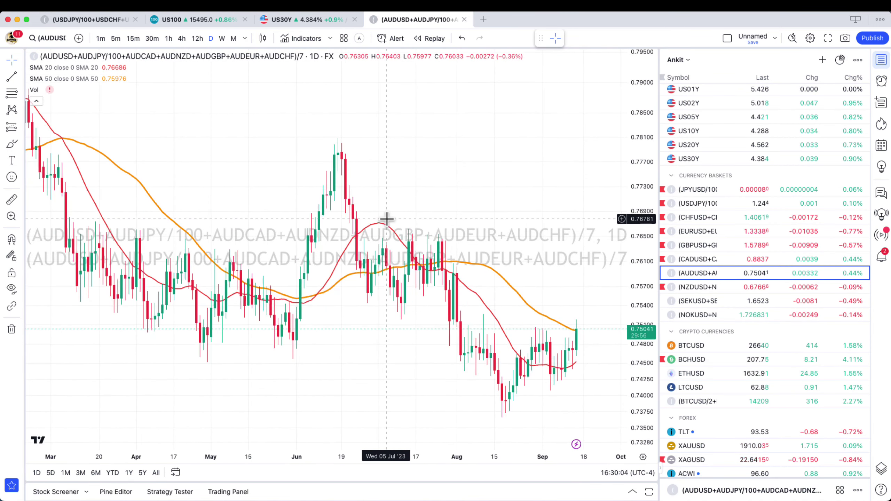
{"action": "key", "text": "ctrl+a"}
{"action": "key", "text": "r"}
{"action": "left_click_drag", "start_coordinate": [190, 344], "coordinate": [663, 347]}
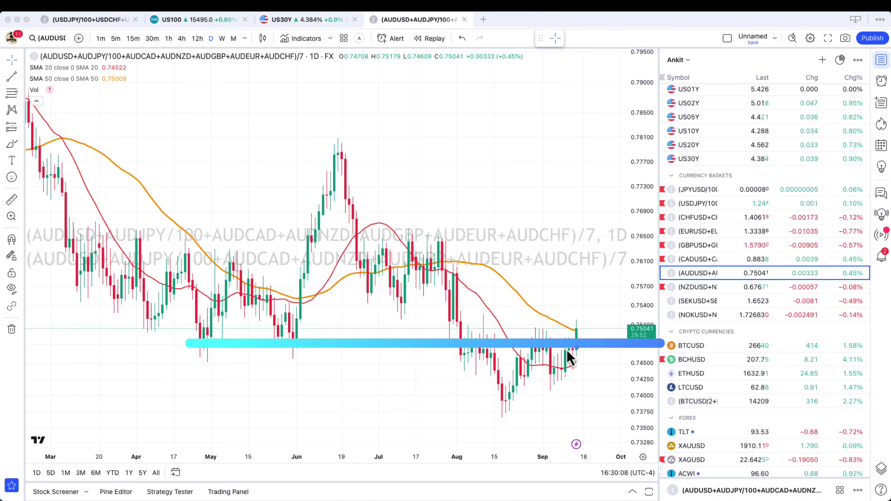
{"action": "scroll", "coordinate": [319, 314], "scroll_direction": "up", "scroll_amount": 2}
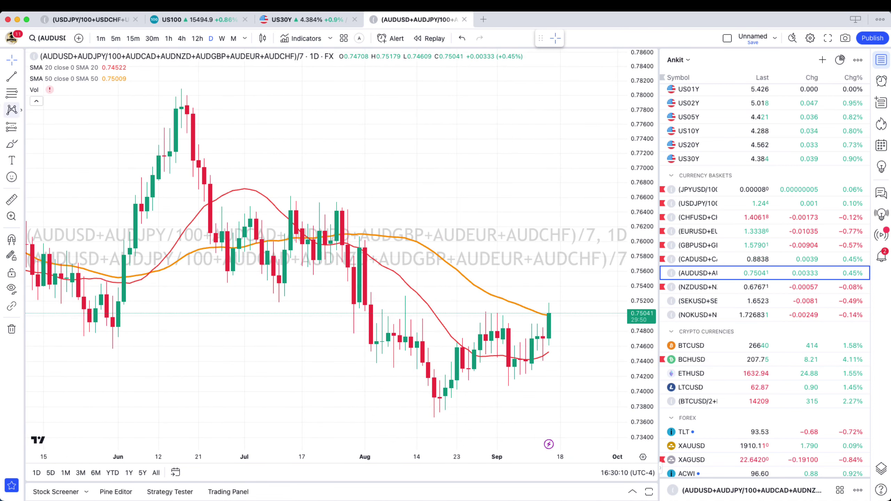
Step: Draw a red resistance line from the early-August high near 0.7504
{"action": "left_click", "coordinate": [12, 79]}
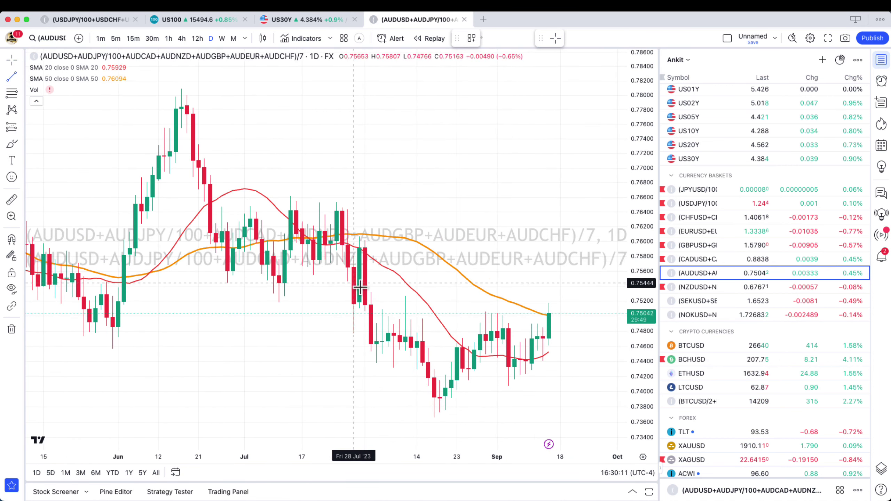
{"action": "left_click", "coordinate": [383, 313]}
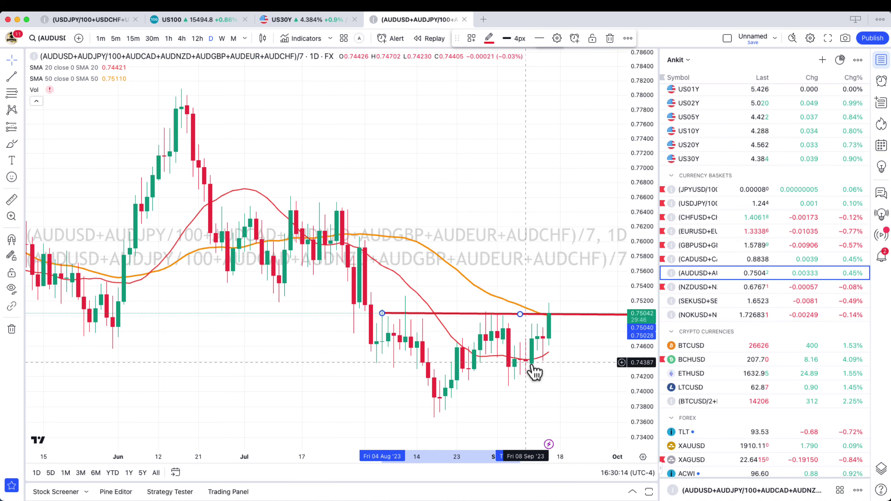
{"action": "left_click", "coordinate": [542, 357]}
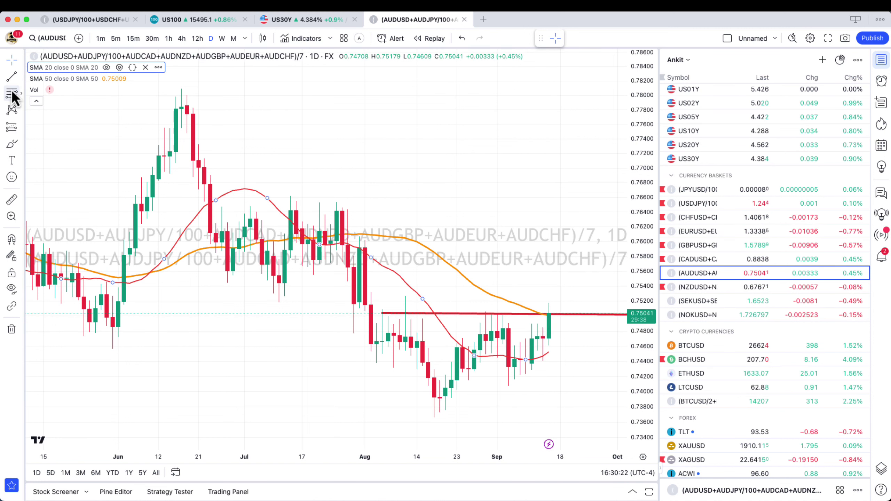
Step: Review AUD on 1-hour and 4-hour candles, highlight the red line's touches, then load NZD
{"action": "key", "text": "alt+shift+r"}
{"action": "left_click", "coordinate": [168, 39]}
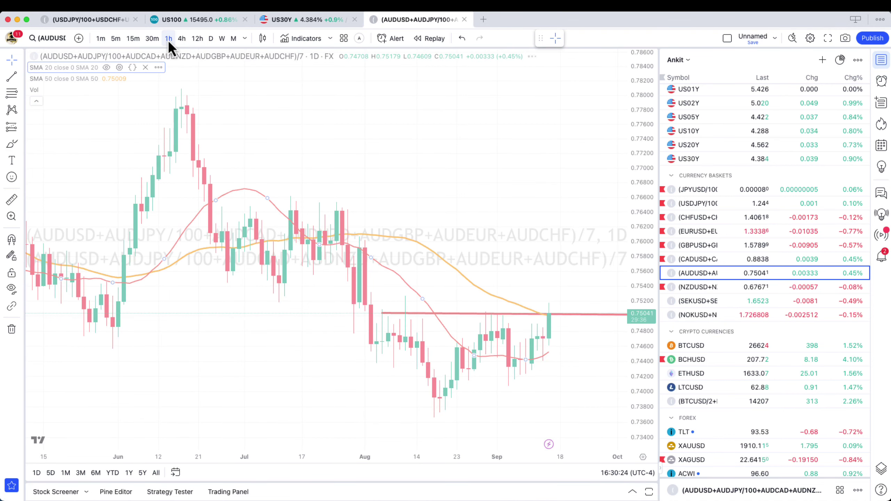
{"action": "left_click", "coordinate": [181, 42]}
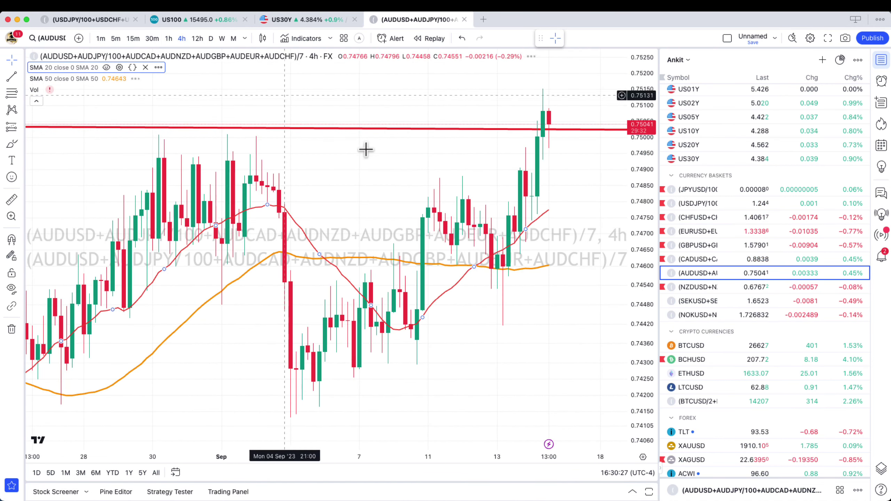
{"action": "scroll", "coordinate": [361, 149], "scroll_direction": "up", "scroll_amount": 5}
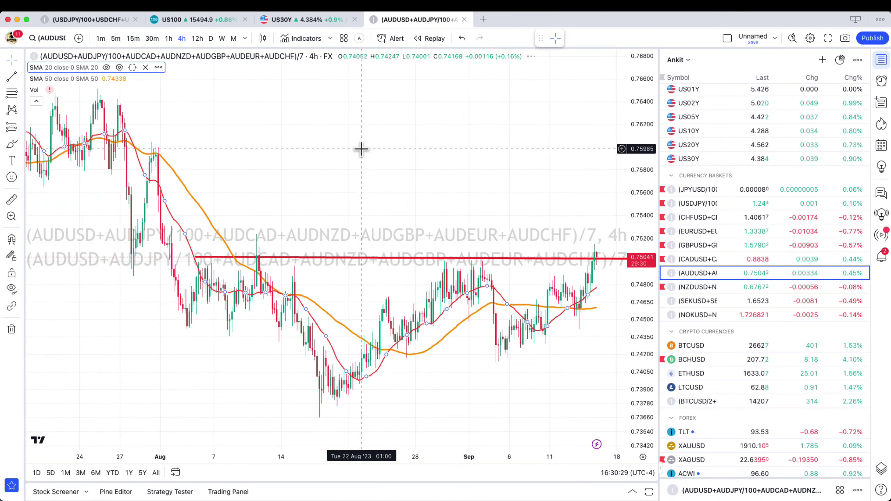
{"action": "key", "text": "alt+shift+r"}
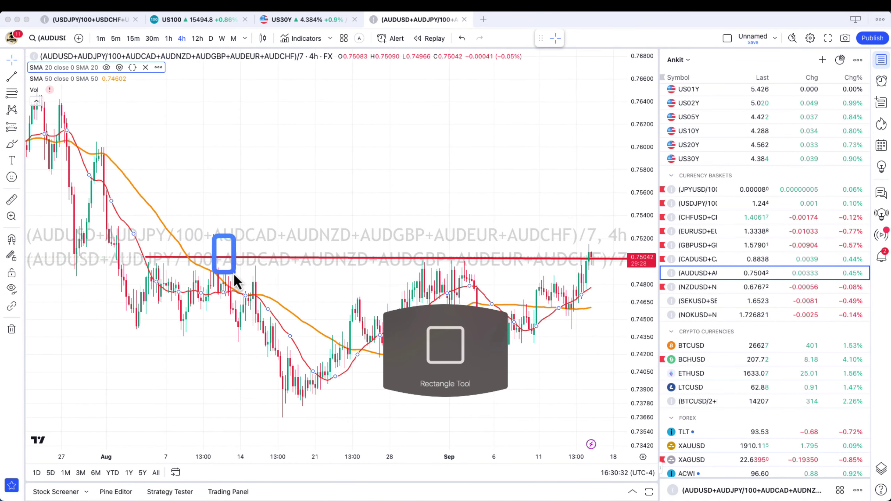
{"action": "left_click_drag", "start_coordinate": [198, 234], "coordinate": [206, 239]}
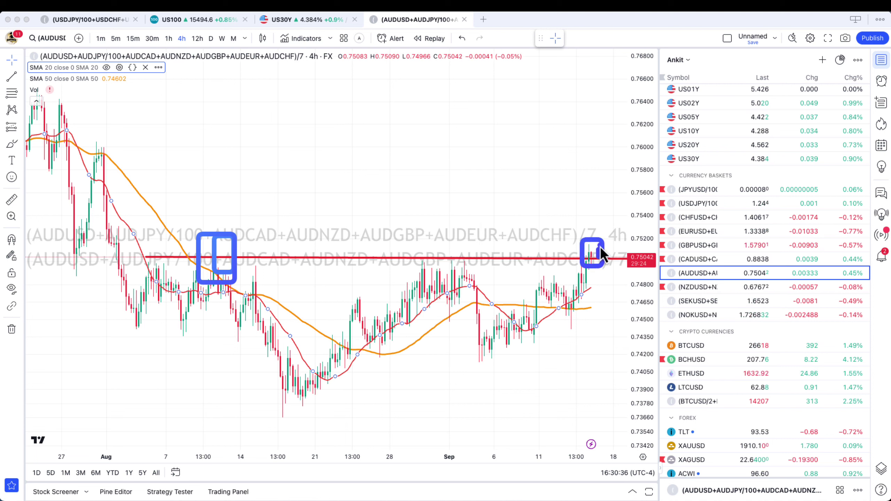
{"action": "left_click", "coordinate": [716, 287]}
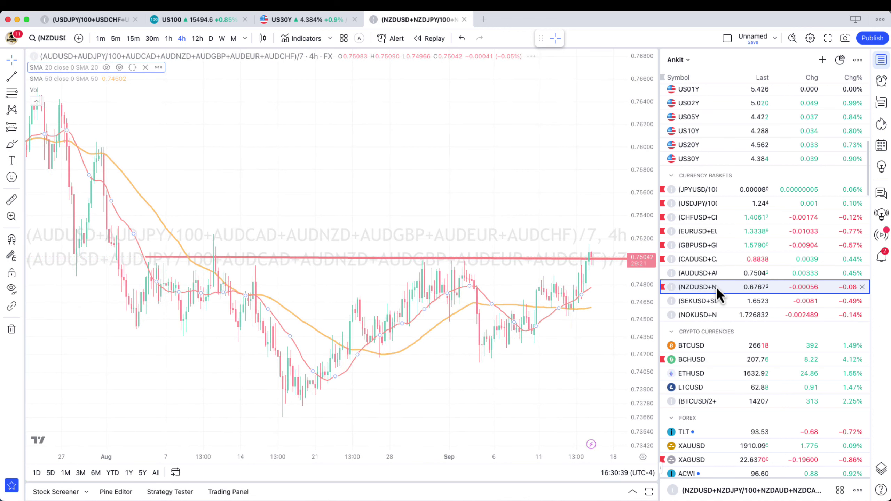
Step: Box and clear the NZD basket's sideways range from mid-August, then open Symbol Search
{"action": "key", "text": "alt+shift+r"}
{"action": "left_click_drag", "start_coordinate": [195, 297], "coordinate": [600, 380]}
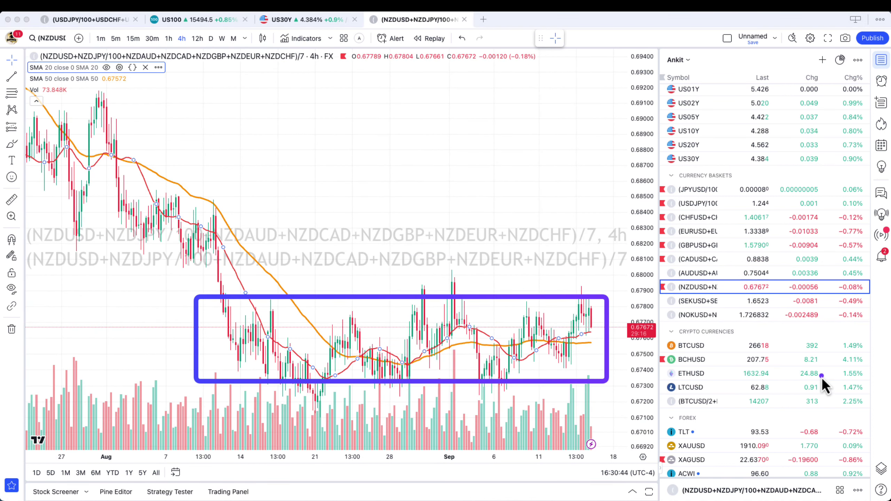
{"action": "key", "text": "Delete"}
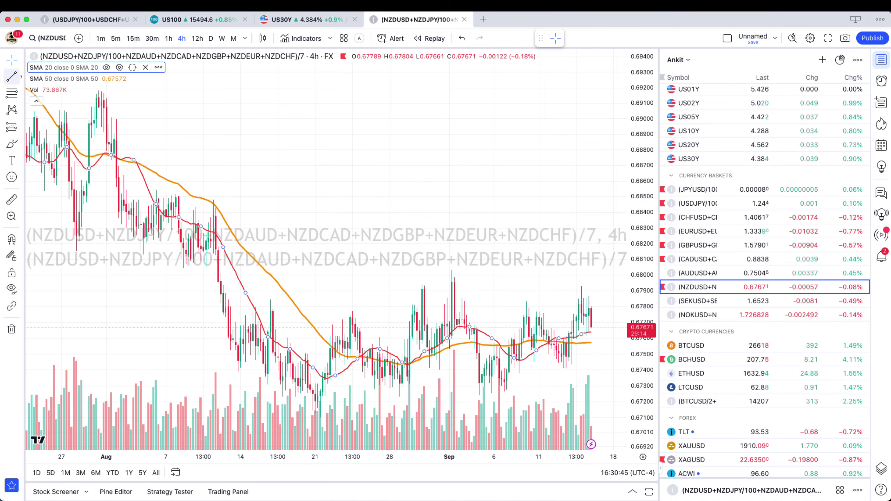
{"action": "left_click", "coordinate": [53, 36]}
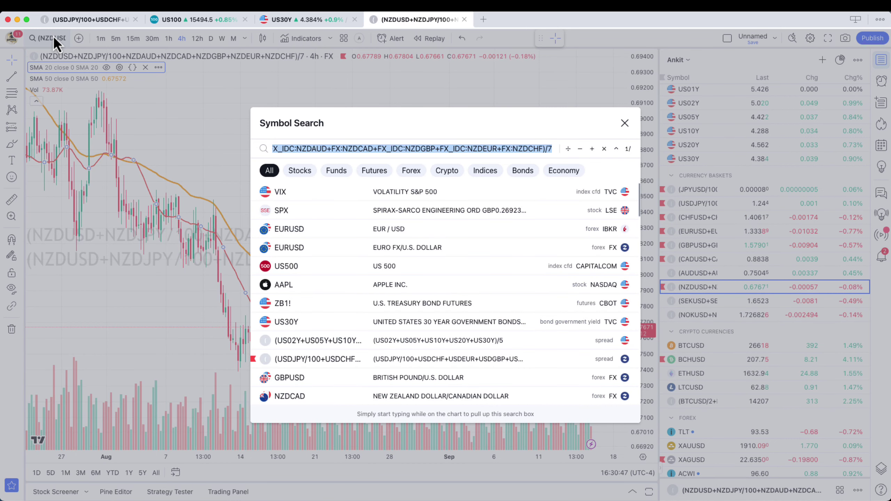
Step: Load the EURAUD symbol via Symbol Search and switch it to daily candles
{"action": "type", "text": "WUE"}
{"action": "key", "text": "BackSpace"}
{"action": "key", "text": "BackSpace"}
{"action": "key", "text": "BackSpace"}
{"action": "type", "text": "EURAUD"}
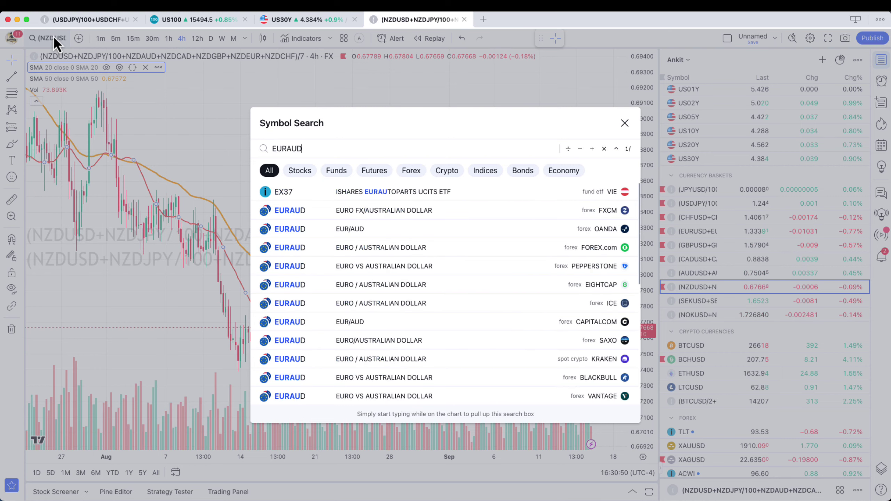
{"action": "key", "text": "Return"}
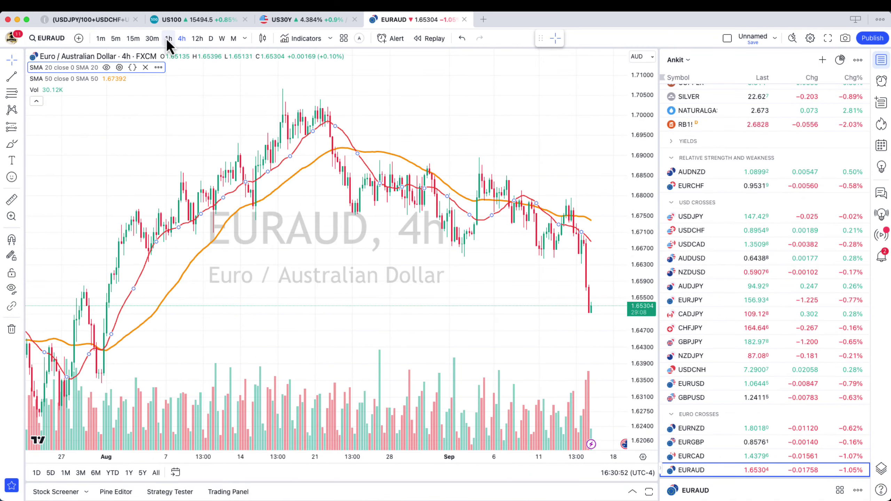
{"action": "scroll", "coordinate": [273, 149], "scroll_direction": "up", "scroll_amount": 6}
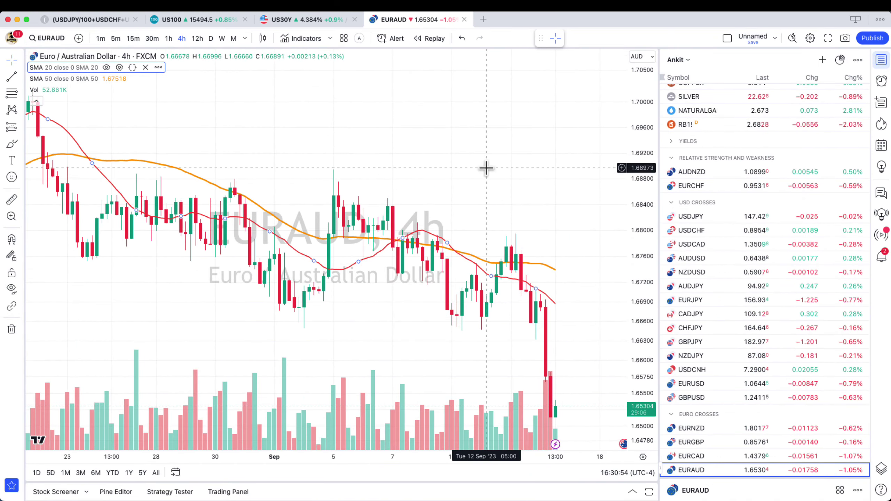
{"action": "scroll", "coordinate": [304, 114], "scroll_direction": "down", "scroll_amount": 6}
{"action": "left_click", "coordinate": [210, 39]}
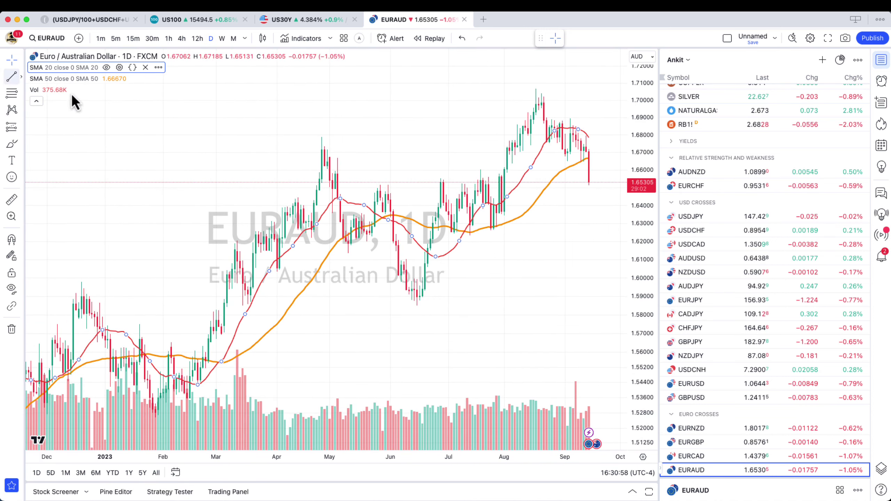
Step: Draw a horizontal support line near 1.653 from late May to late July
{"action": "left_click", "coordinate": [380, 184]}
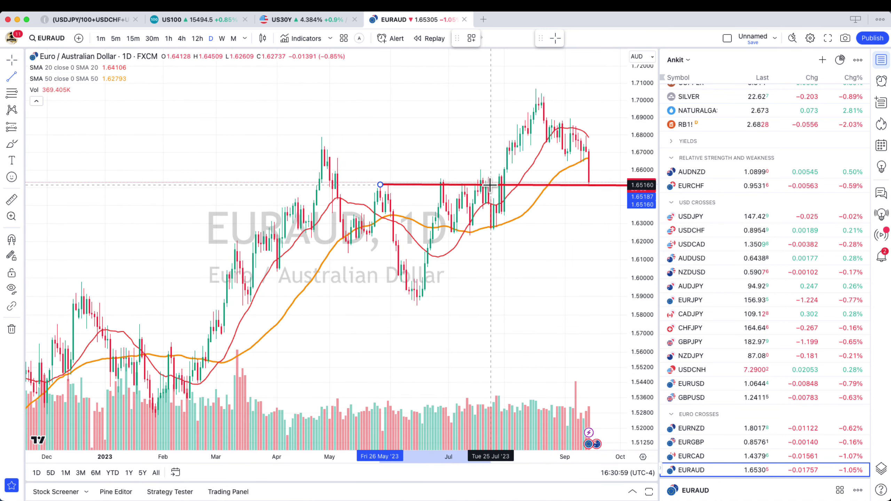
{"action": "left_click", "coordinate": [490, 184]}
{"action": "left_click_drag", "start_coordinate": [476, 193], "coordinate": [463, 190]}
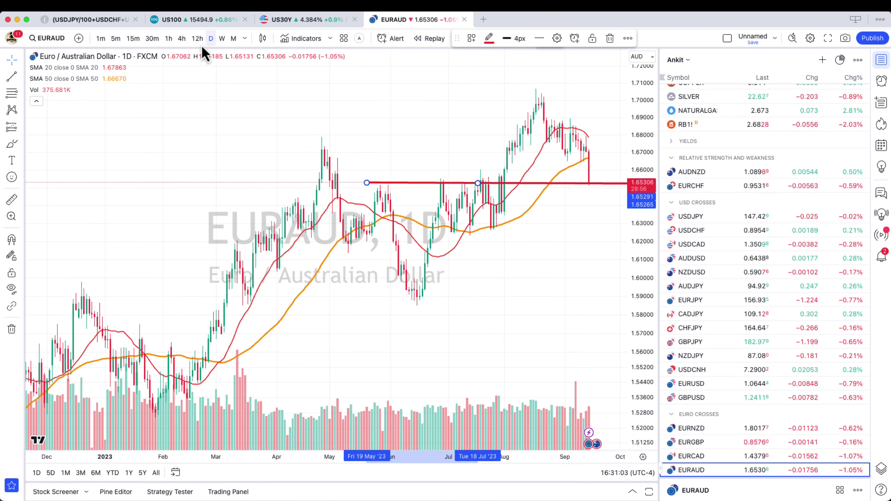
Step: View EURAUD on 1-hour candles, highlighting the latest candles sitting on the red line
{"action": "left_click", "coordinate": [169, 44]}
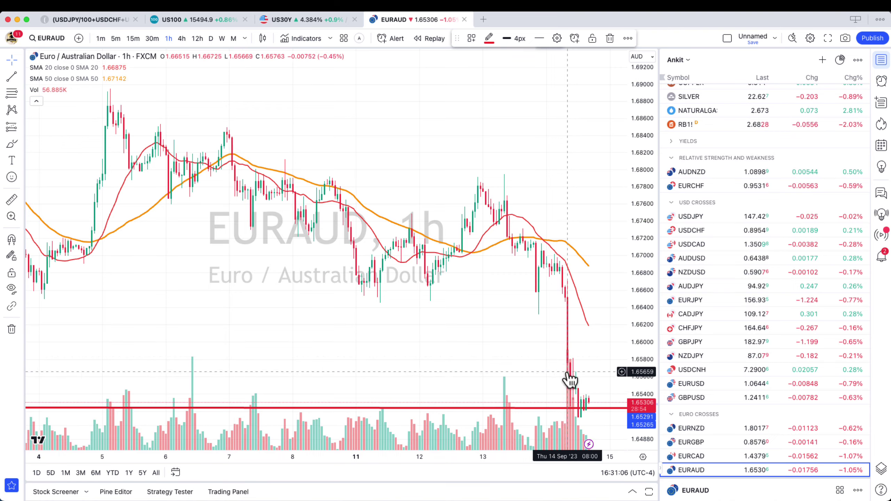
{"action": "scroll", "coordinate": [566, 371], "scroll_direction": "up", "scroll_amount": 2}
{"action": "key", "text": "alt+shift+r"}
{"action": "left_click_drag", "start_coordinate": [532, 383], "coordinate": [558, 416]}
{"action": "mouse_move", "coordinate": [524, 379]}
{"action": "left_mouse_down"}
{"action": "mouse_move", "coordinate": [583, 418]}
{"action": "mouse_move", "coordinate": [629, 420]}
{"action": "left_mouse_up"}
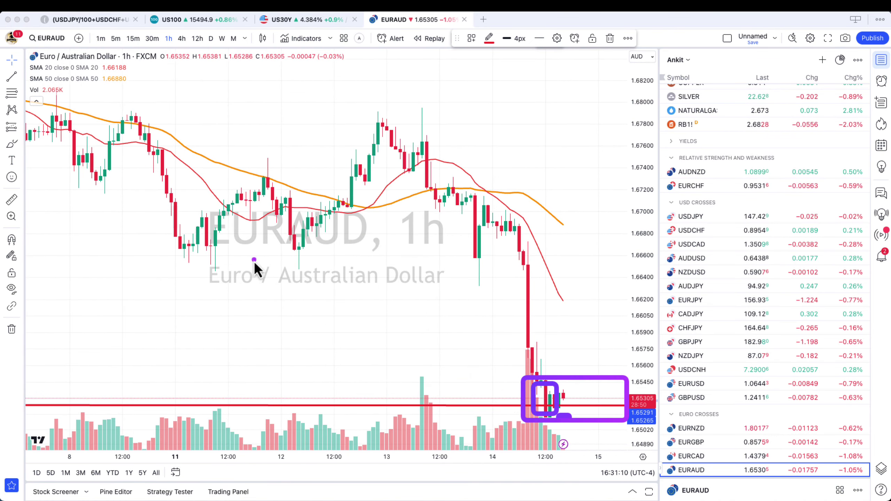
{"action": "key", "text": "Escape"}
Step: Highlight the latest 4-hour candle against the red line, then view 15-minute candles
{"action": "left_click", "coordinate": [182, 38]}
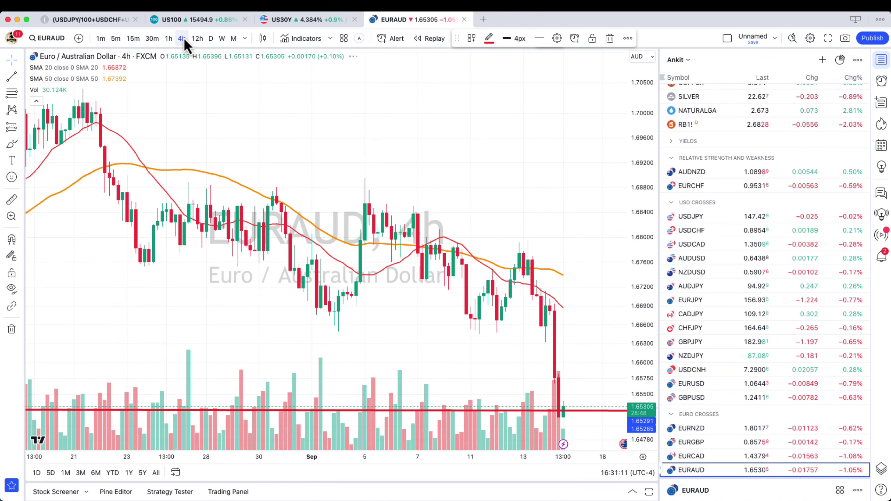
{"action": "key", "text": "alt+shift+r"}
{"action": "mouse_move", "coordinate": [511, 399]}
{"action": "left_mouse_down"}
{"action": "mouse_move", "coordinate": [592, 418]}
{"action": "mouse_move", "coordinate": [606, 452]}
{"action": "left_mouse_up"}
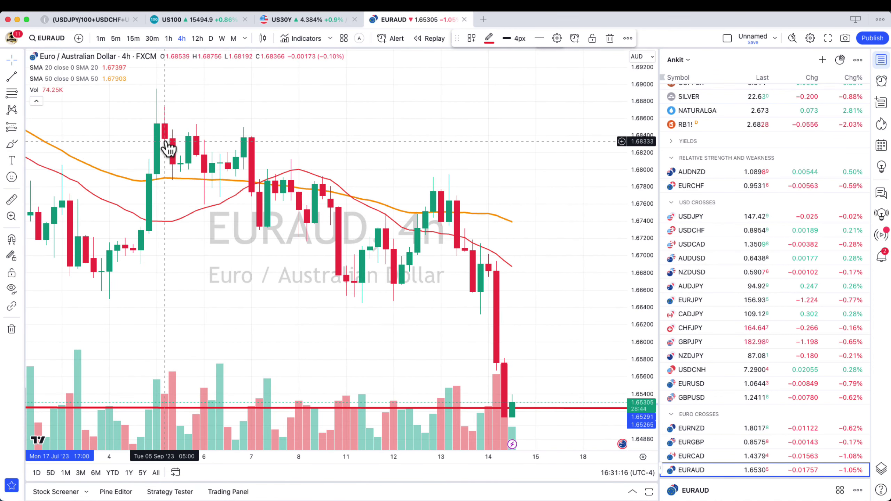
{"action": "left_click", "coordinate": [132, 39]}
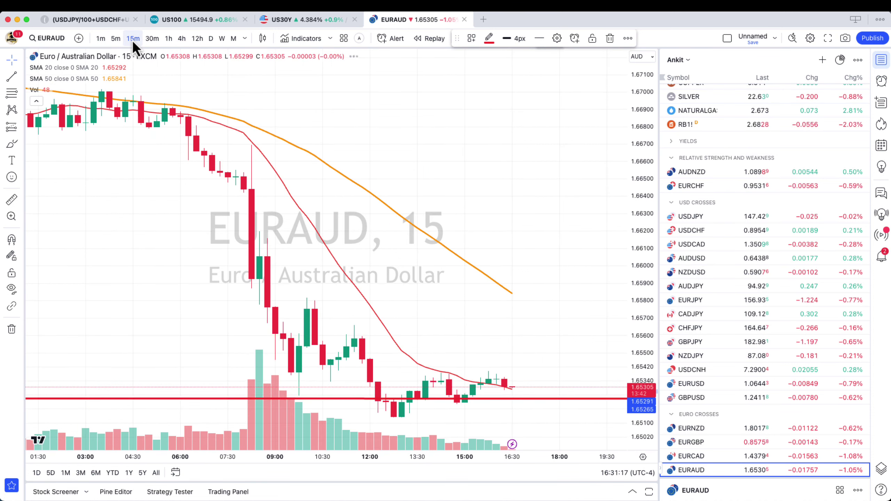
{"action": "scroll", "coordinate": [312, 281], "scroll_direction": "down", "scroll_amount": 3}
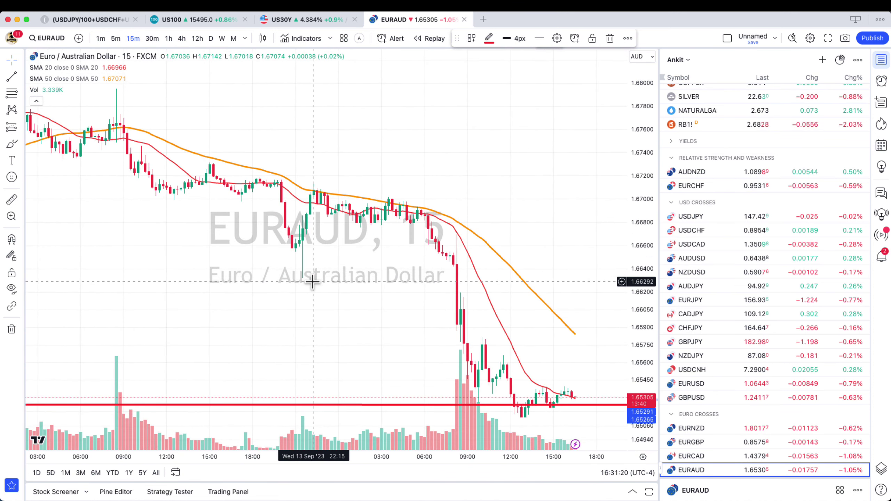
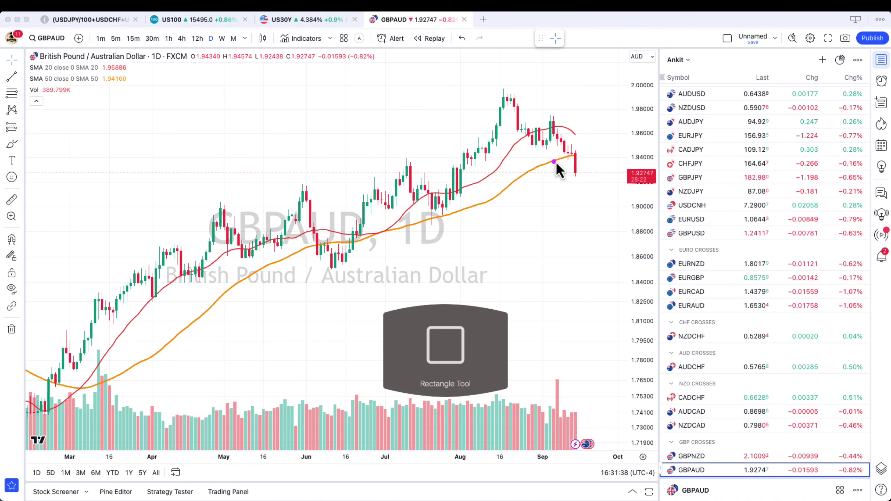
Step: Change the GBPAUD chart from daily to 1-hour candles
{"action": "left_click", "coordinate": [169, 39]}
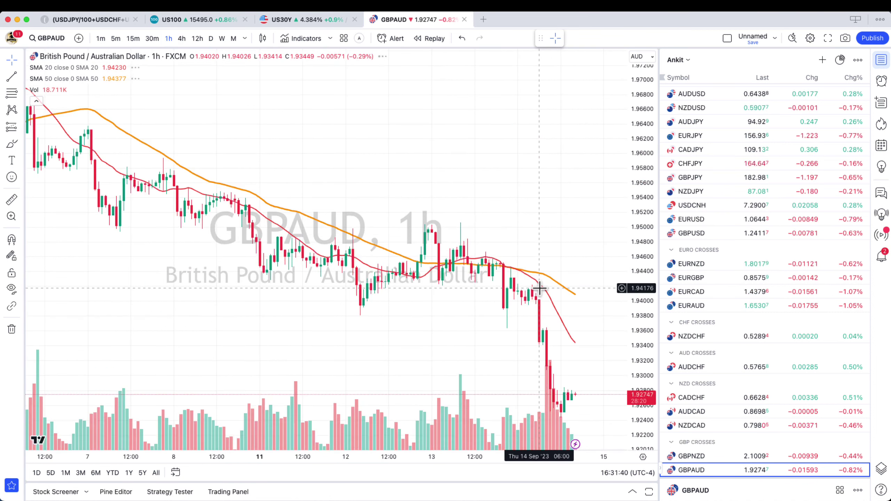
Step: Highlight the latest GBPAUD hourly candles and the area to their right with magenta boxes
{"action": "key", "text": "ctrl+a"}
{"action": "left_click_drag", "start_coordinate": [578, 402], "coordinate": [610, 360]}
{"action": "left_click_drag", "start_coordinate": [553, 398], "coordinate": [652, 426]}
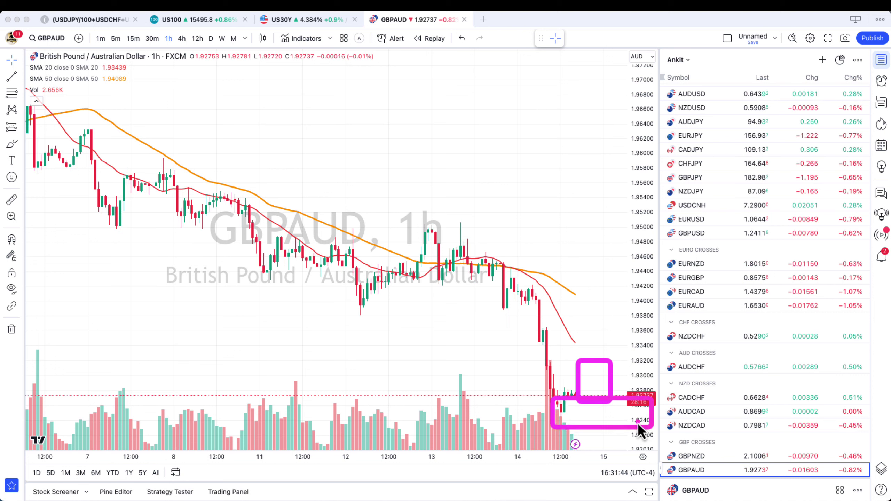
{"action": "key", "text": "Escape"}
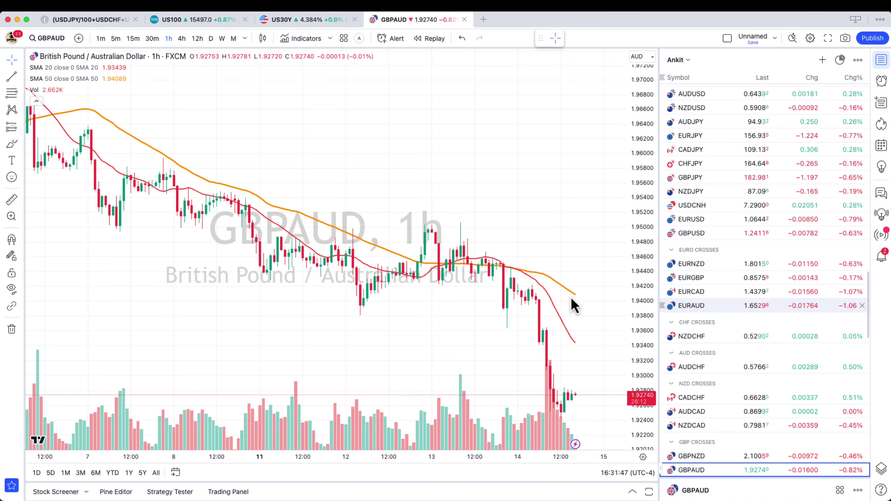
Step: Load the GBPUSD chart on the daily timeframe
{"action": "left_click", "coordinate": [45, 42]}
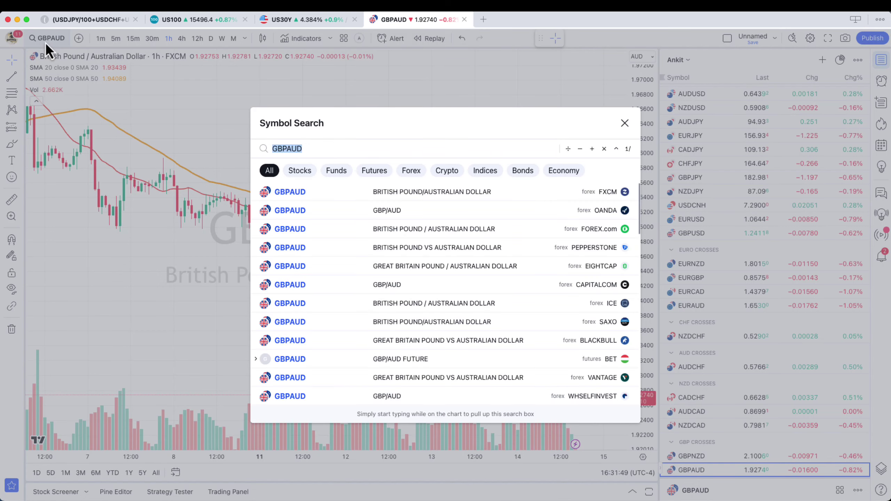
{"action": "type", "text": "GBPAUD"}
{"action": "key", "text": "BackSpace"}
{"action": "key", "text": "BackSpace"}
{"action": "key", "text": "BackSpace"}
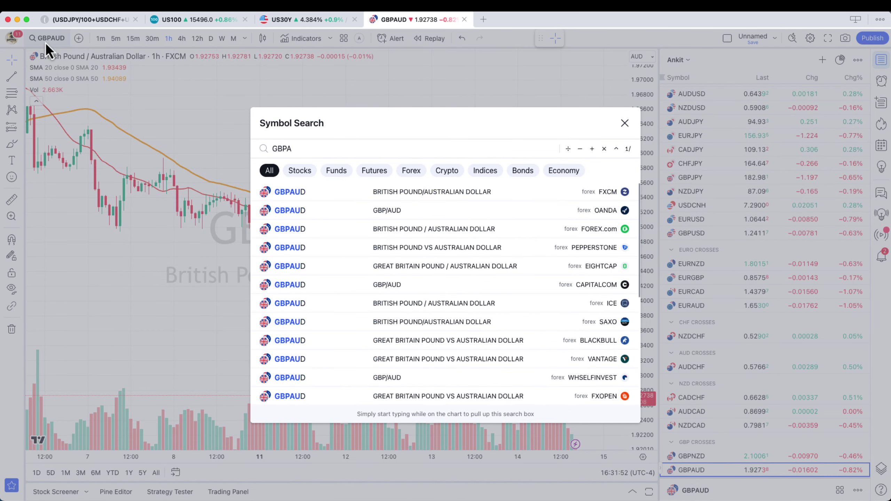
{"action": "type", "text": "USD"}
{"action": "key", "text": "Return"}
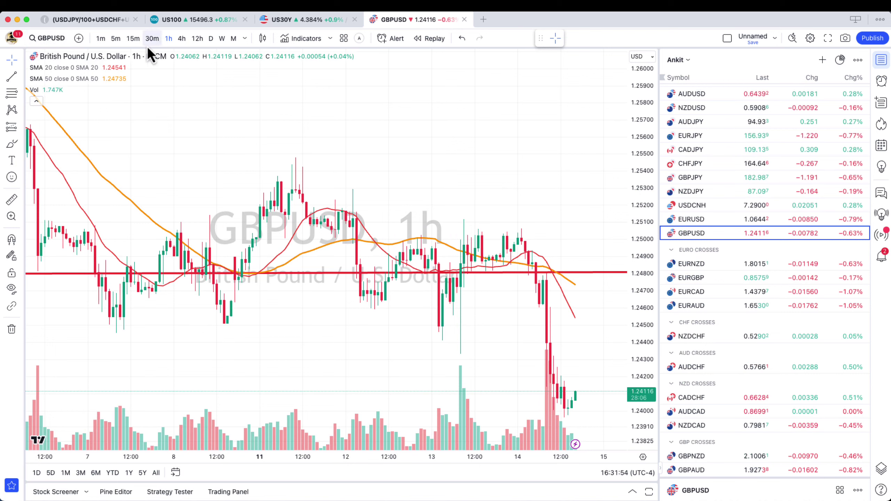
{"action": "left_click", "coordinate": [214, 39]}
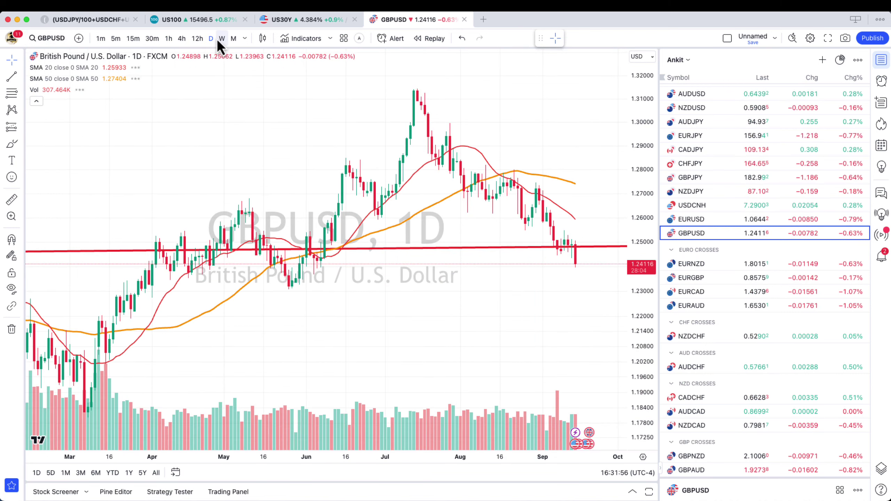
Step: Highlight the red resistance line on GBPUSD with a magenta box
{"action": "scroll", "coordinate": [298, 191], "scroll_direction": "down", "scroll_amount": 5}
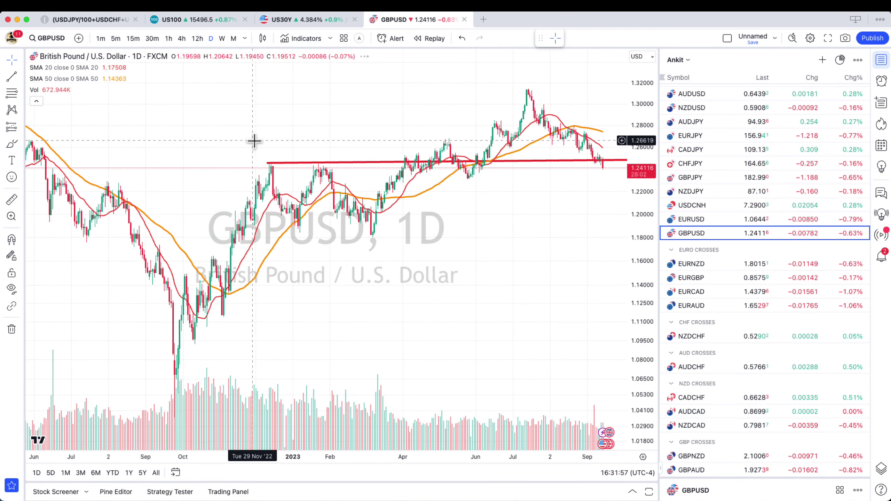
{"action": "key", "text": "alt+shift+r"}
{"action": "mouse_move", "coordinate": [261, 156]}
{"action": "left_mouse_down"}
{"action": "mouse_move", "coordinate": [440, 175]}
{"action": "mouse_move", "coordinate": [628, 173]}
{"action": "mouse_move", "coordinate": [630, 165]}
{"action": "left_mouse_up"}
{"action": "key", "text": "Escape"}
{"action": "scroll", "coordinate": [603, 177], "scroll_direction": "up", "scroll_amount": 5}
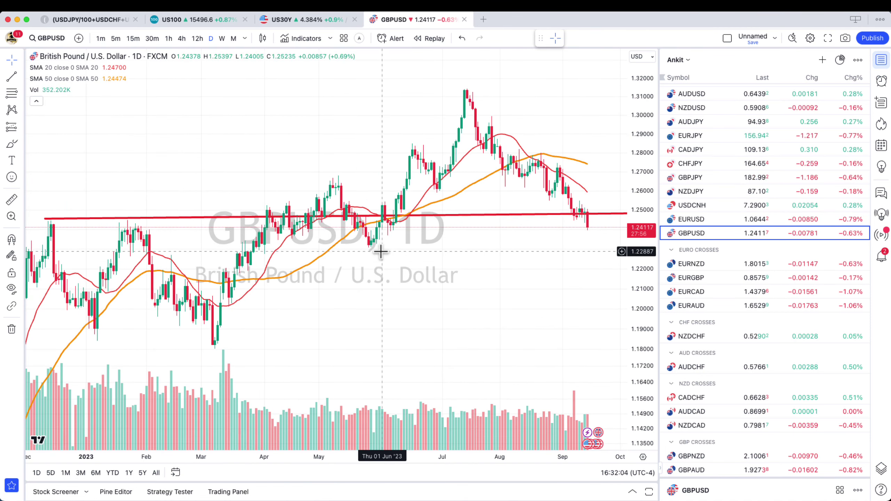
Step: Draw a support line near 1.231 from the late-May low to late August, then view EURUSD
{"action": "left_click", "coordinate": [12, 77]}
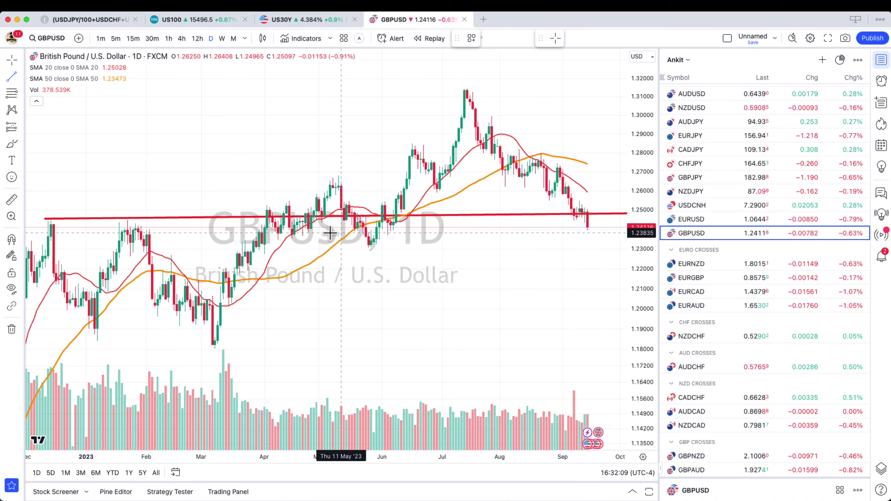
{"action": "left_click", "coordinate": [371, 247]}
{"action": "left_click", "coordinate": [541, 245]}
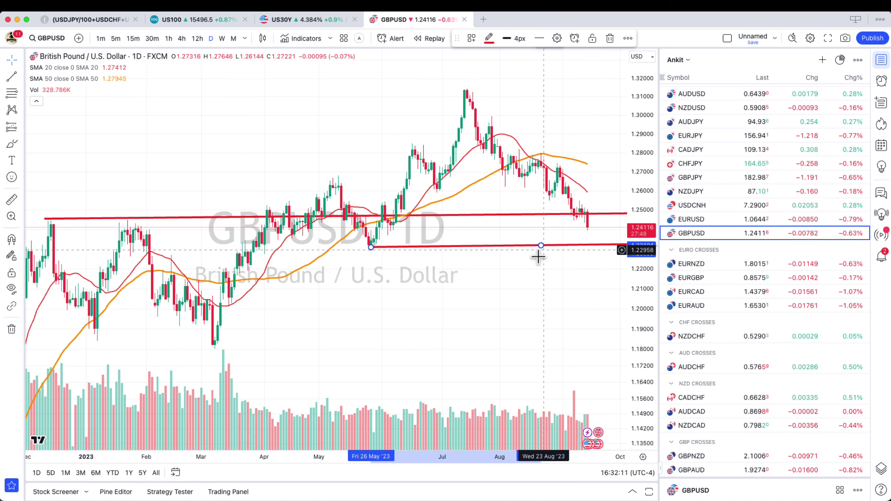
{"action": "key", "text": "alt+shift+r"}
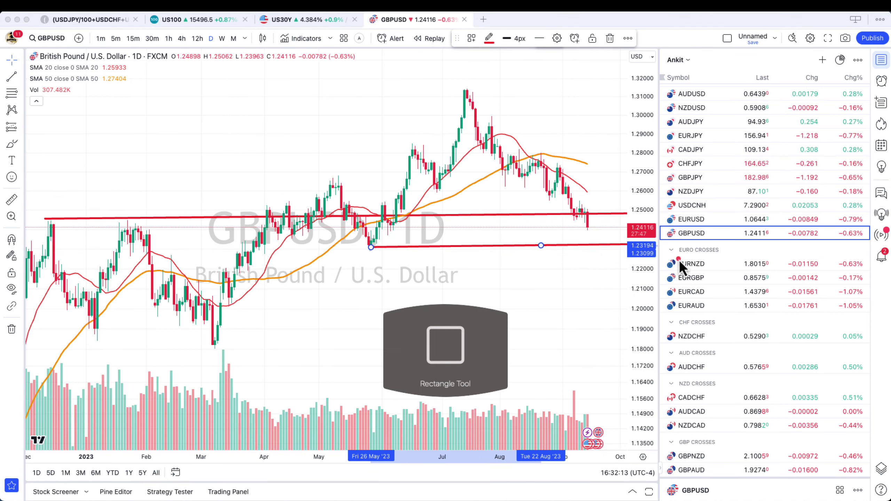
{"action": "left_click", "coordinate": [696, 221]}
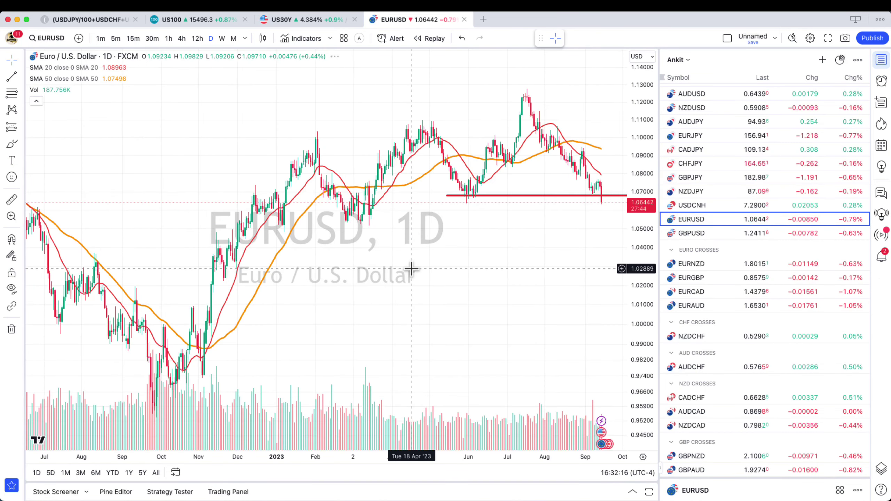
{"action": "key", "text": "alt+shift+r"}
{"action": "left_click_drag", "start_coordinate": [449, 191], "coordinate": [510, 209]}
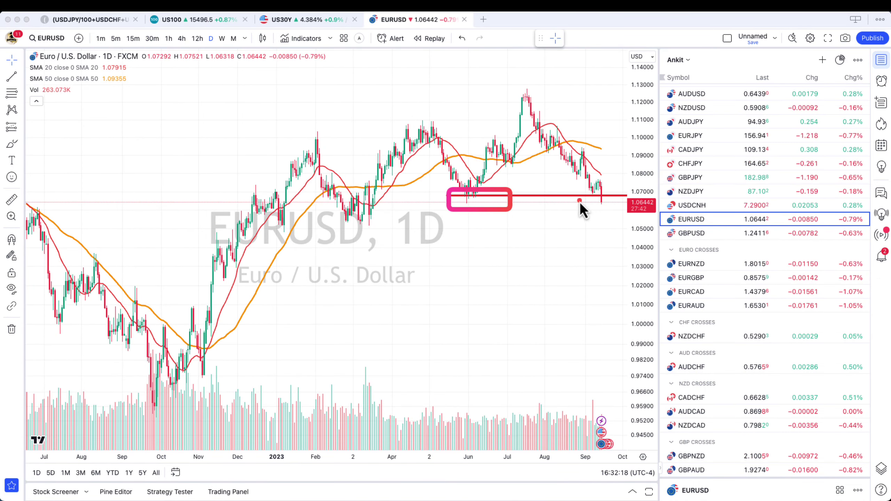
{"action": "key", "text": "Escape"}
{"action": "key", "text": "alt+shift+r"}
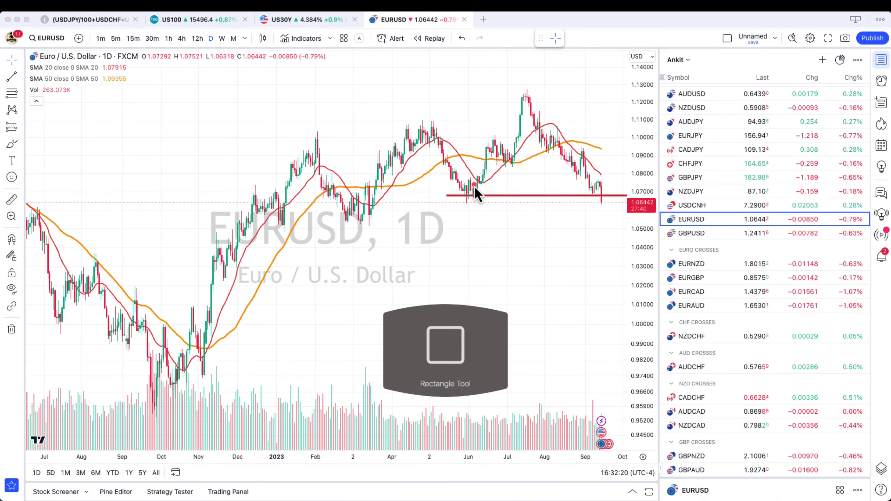
{"action": "left_click_drag", "start_coordinate": [475, 191], "coordinate": [546, 95]}
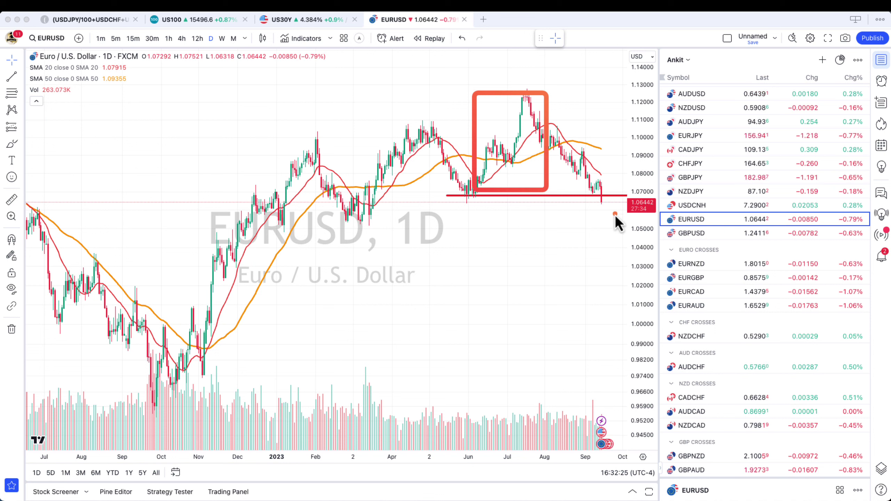
{"action": "left_click", "coordinate": [579, 176]}
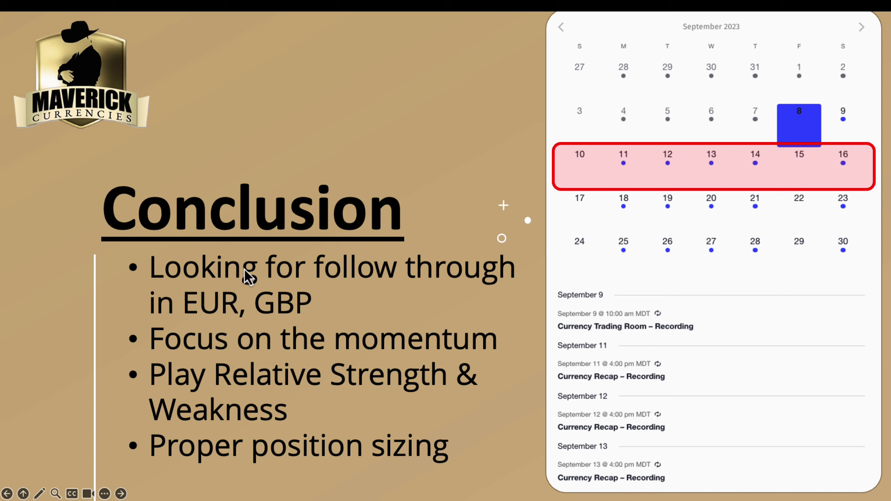
Step: Box the 'Looking for follow through in EUR, GBP' bullet on the Conclusion slide
{"action": "key", "text": "r"}
{"action": "left_click_drag", "start_coordinate": [136, 251], "coordinate": [520, 321]}
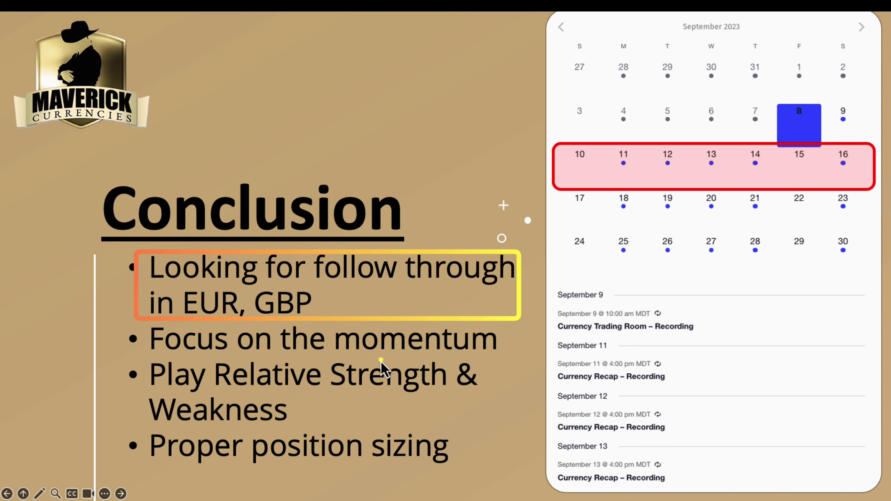